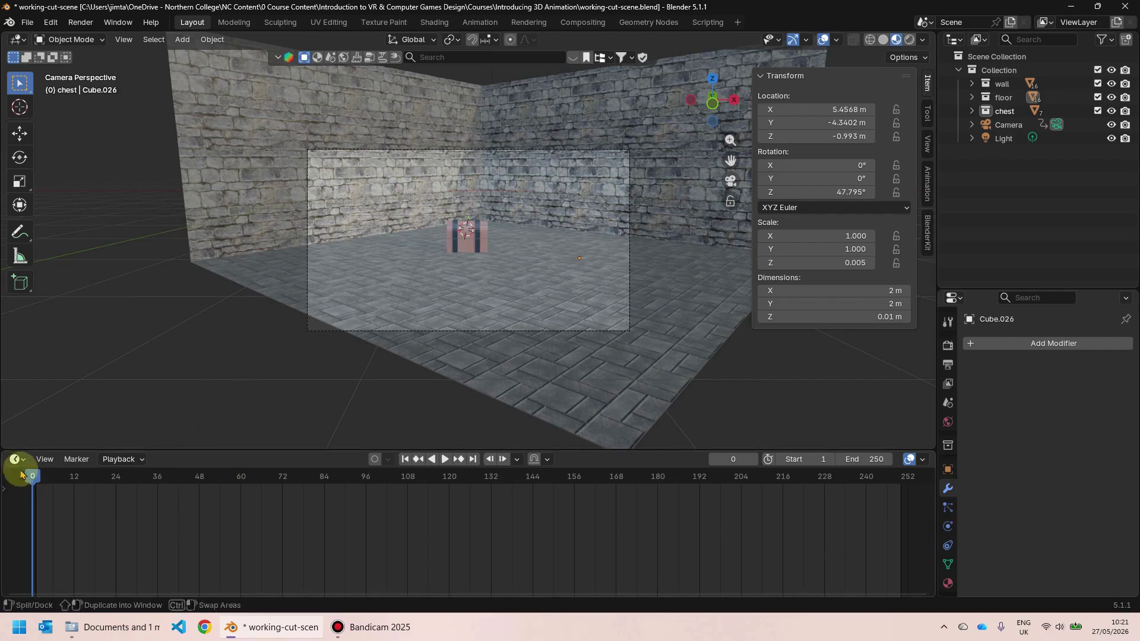
Step: Set the end frame of the animation to 36
left_click_drag(34, 477, 133, 494)
key("Escape")
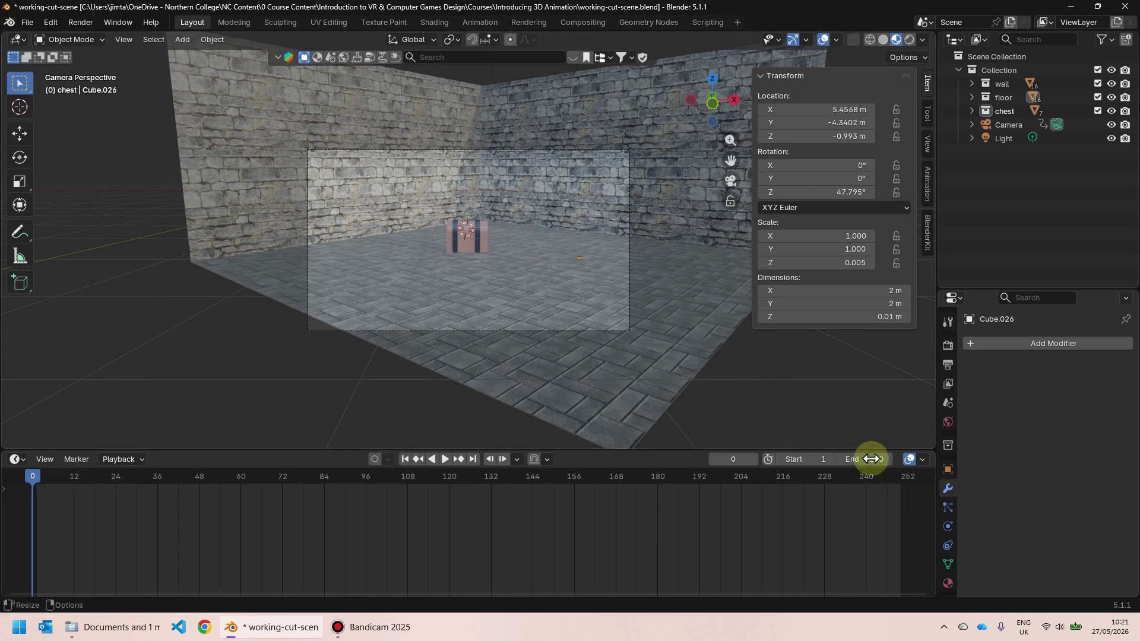
left_click(879, 459)
type("36")
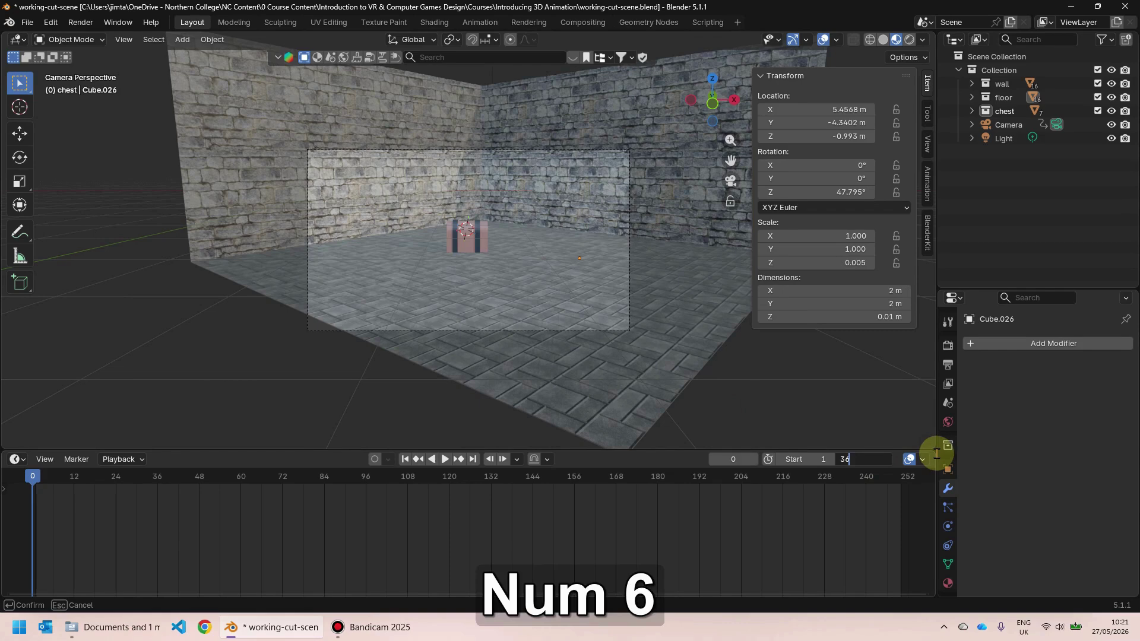
key("Return")
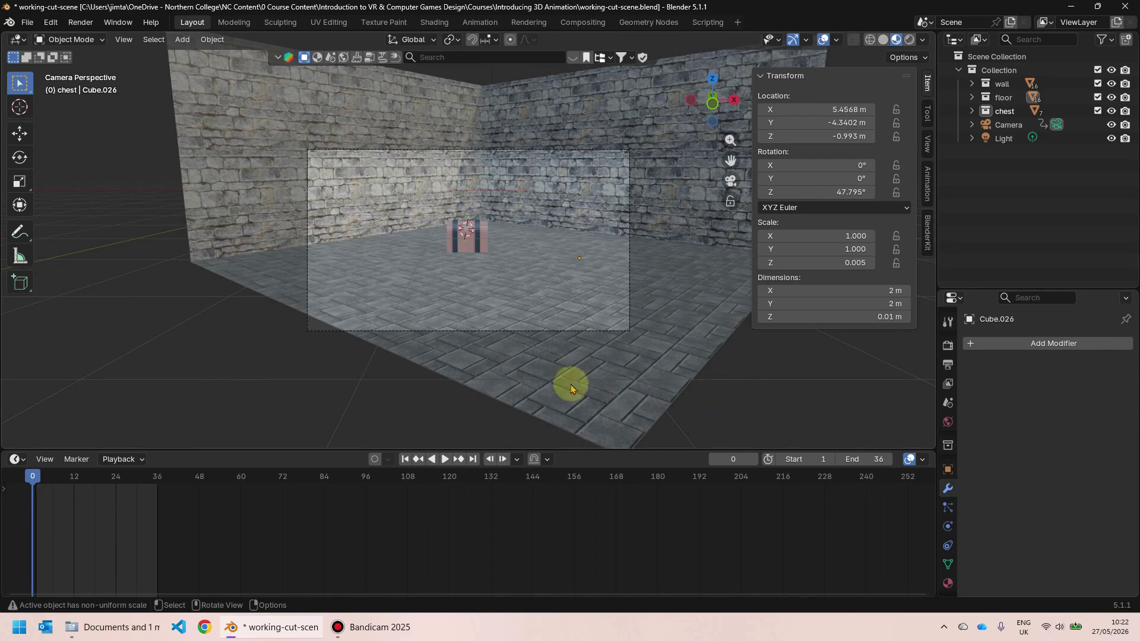
Step: Set the EEVEE viewport sampling to 16 samples in the render settings
left_click(949, 344)
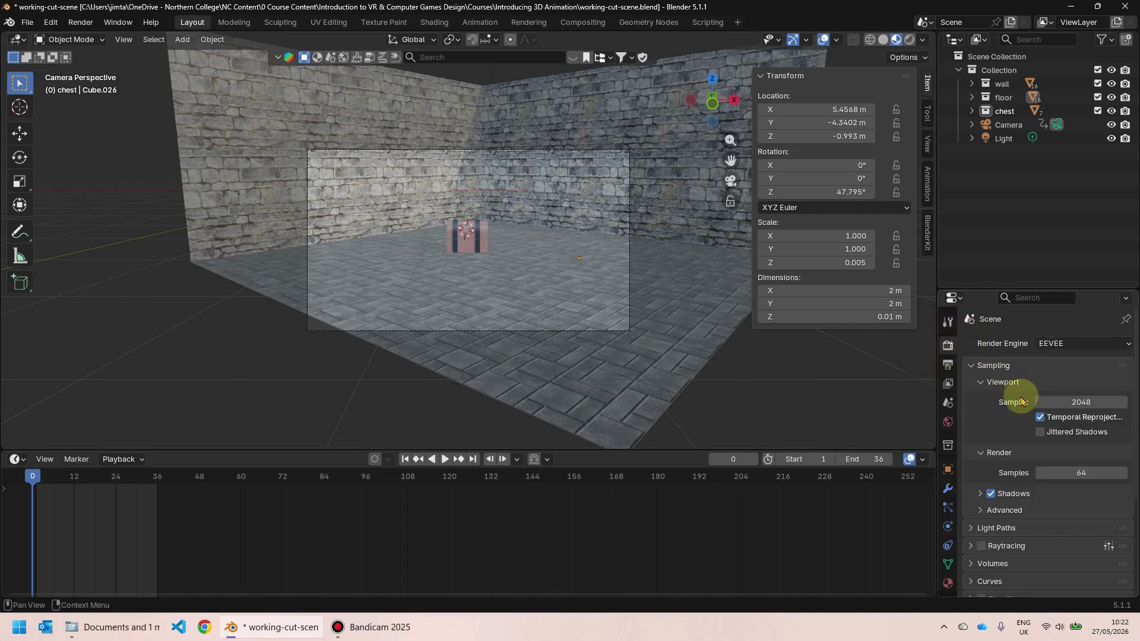
left_click(968, 366)
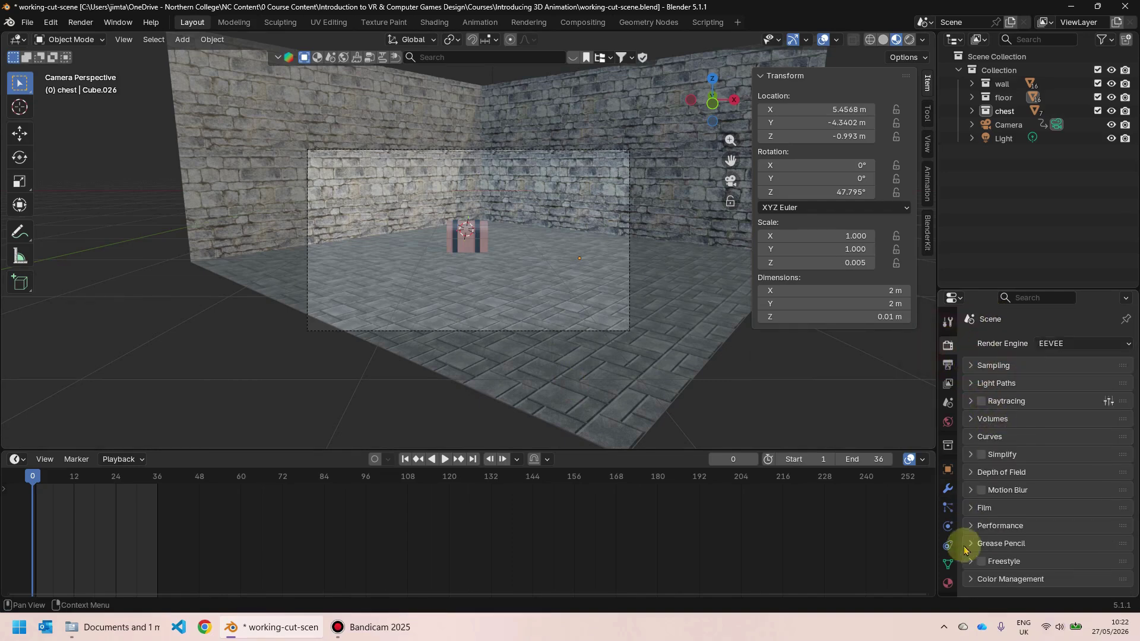
left_click(972, 366)
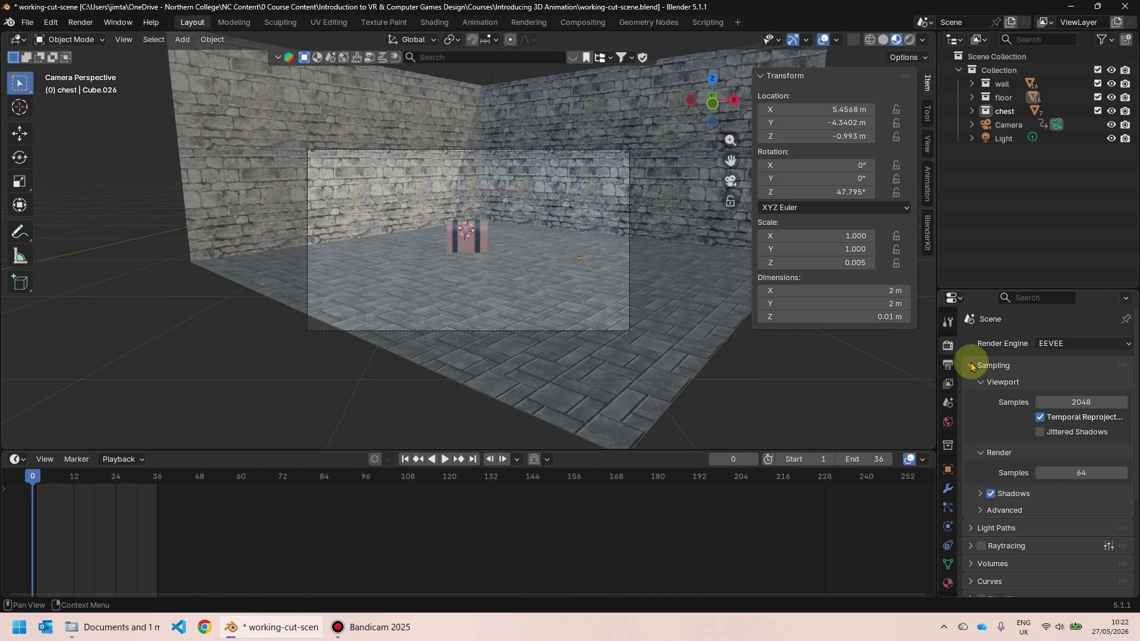
left_click(1107, 403)
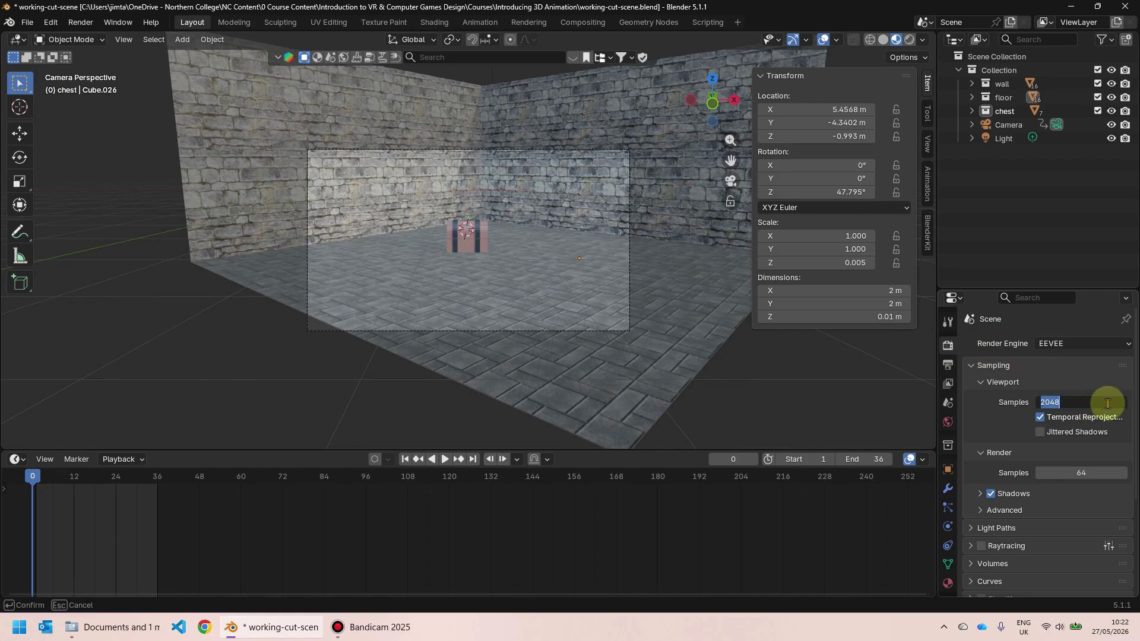
type("16")
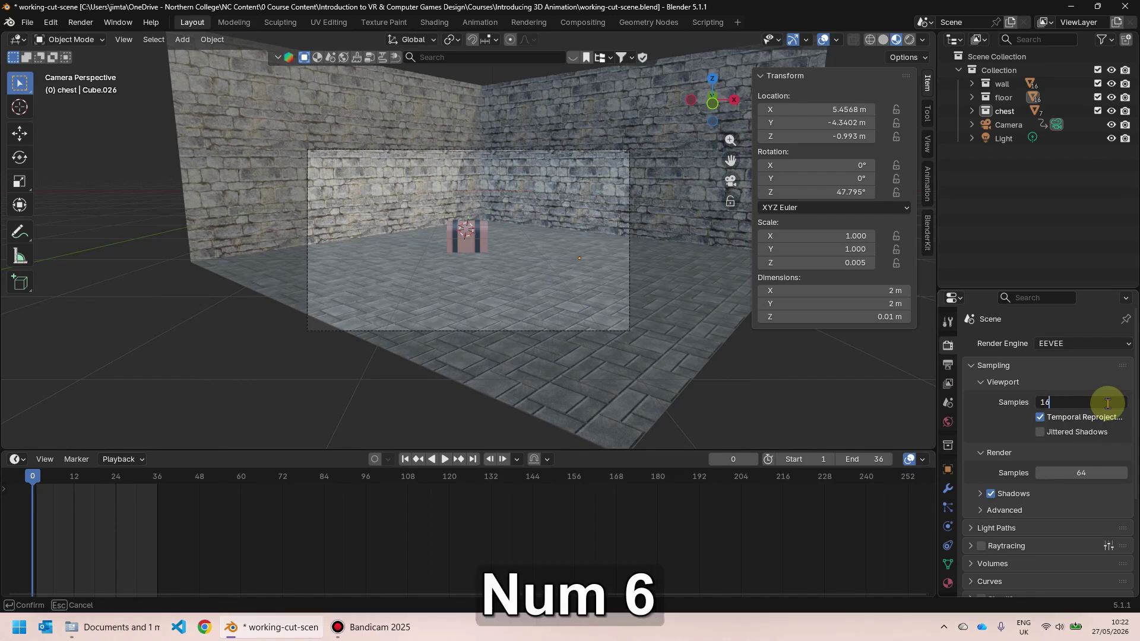
key("Tab")
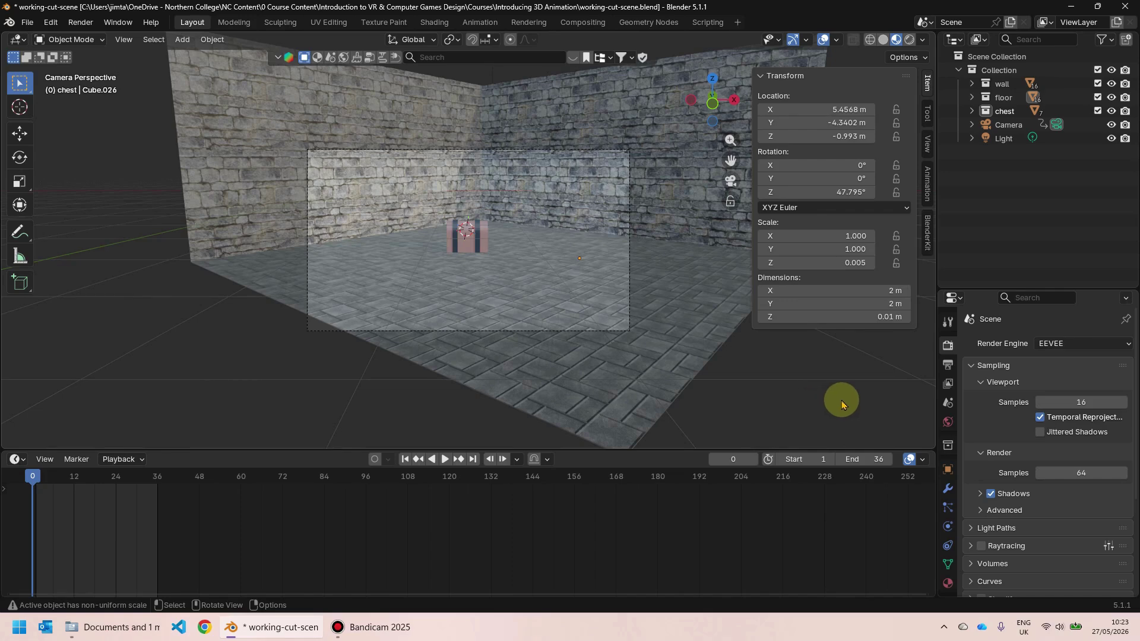
Step: Set the render output location to the Documents folder
left_click(949, 369)
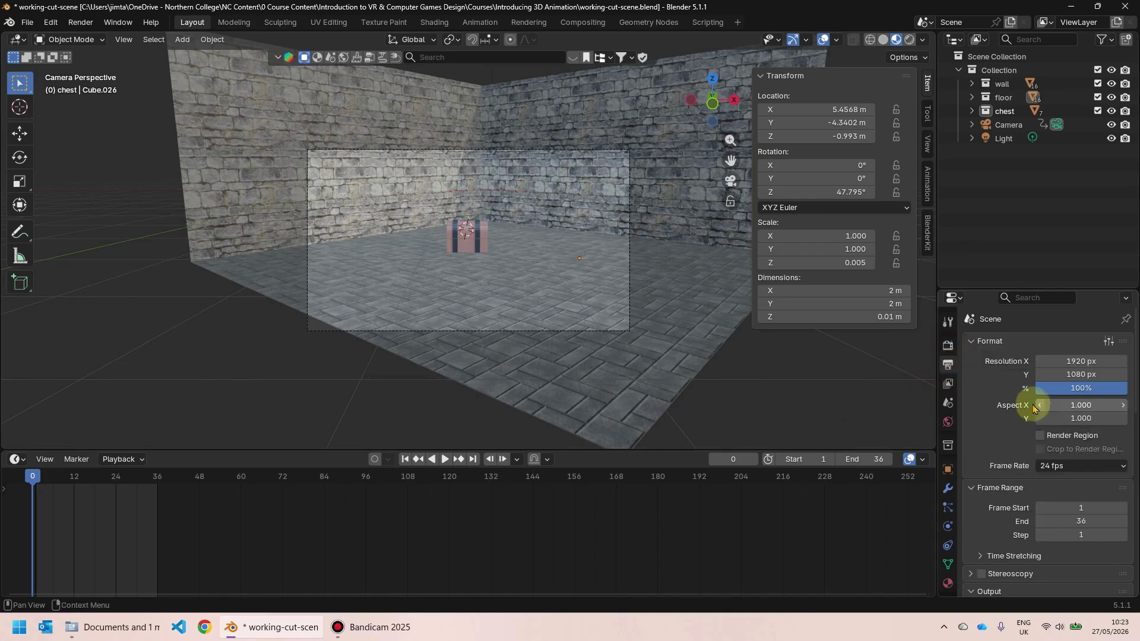
left_click(971, 342)
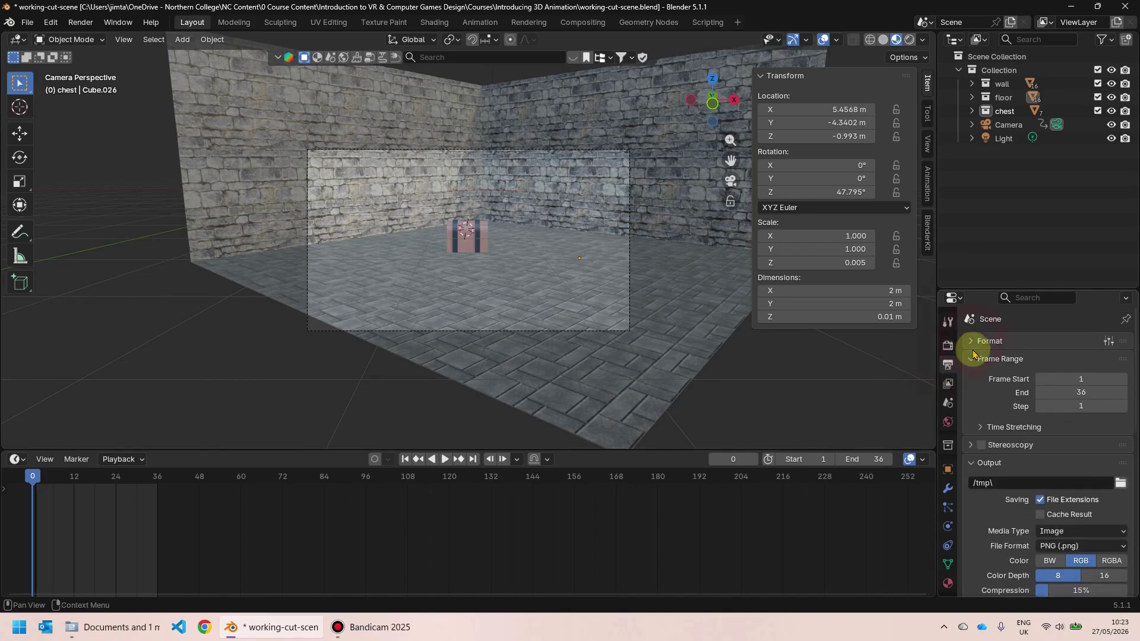
left_click(971, 358)
left_click(974, 394)
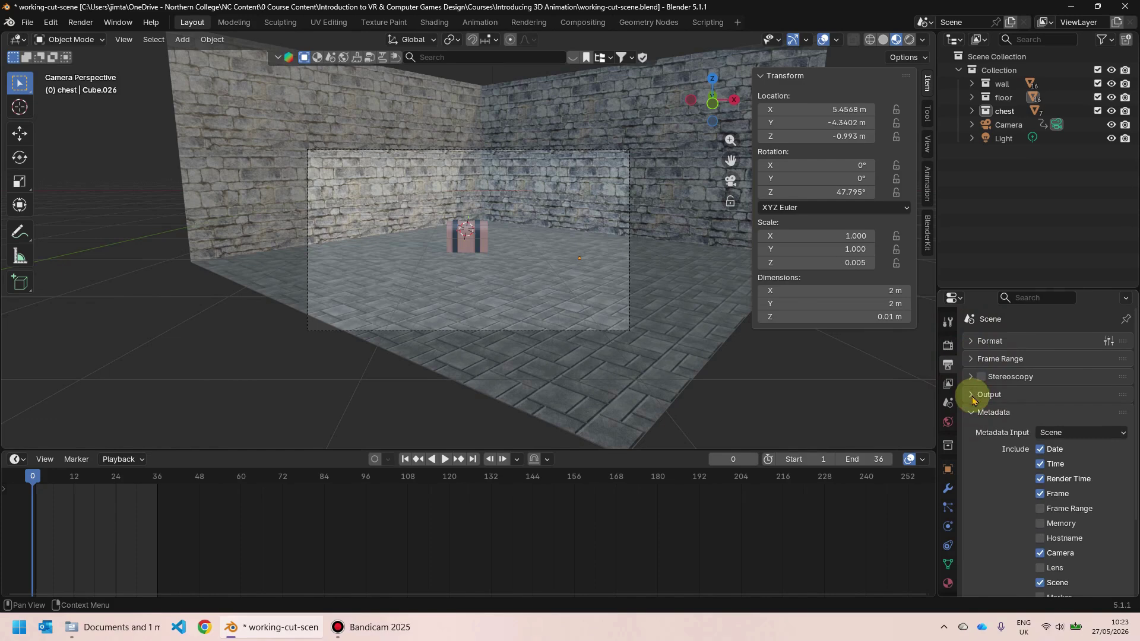
left_click(973, 411)
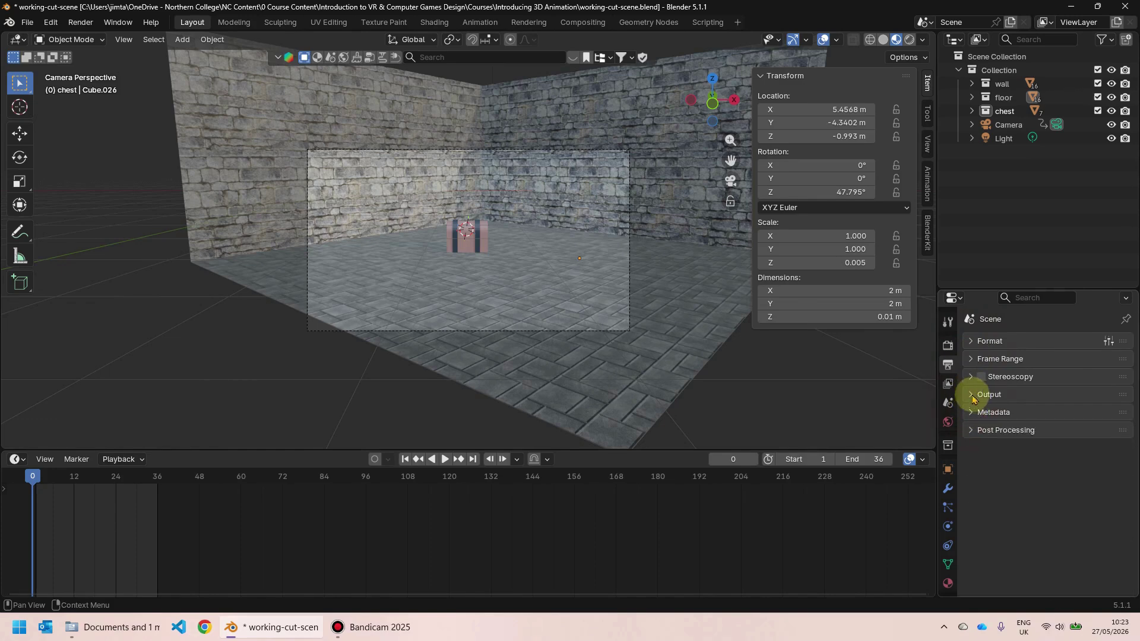
left_click(972, 395)
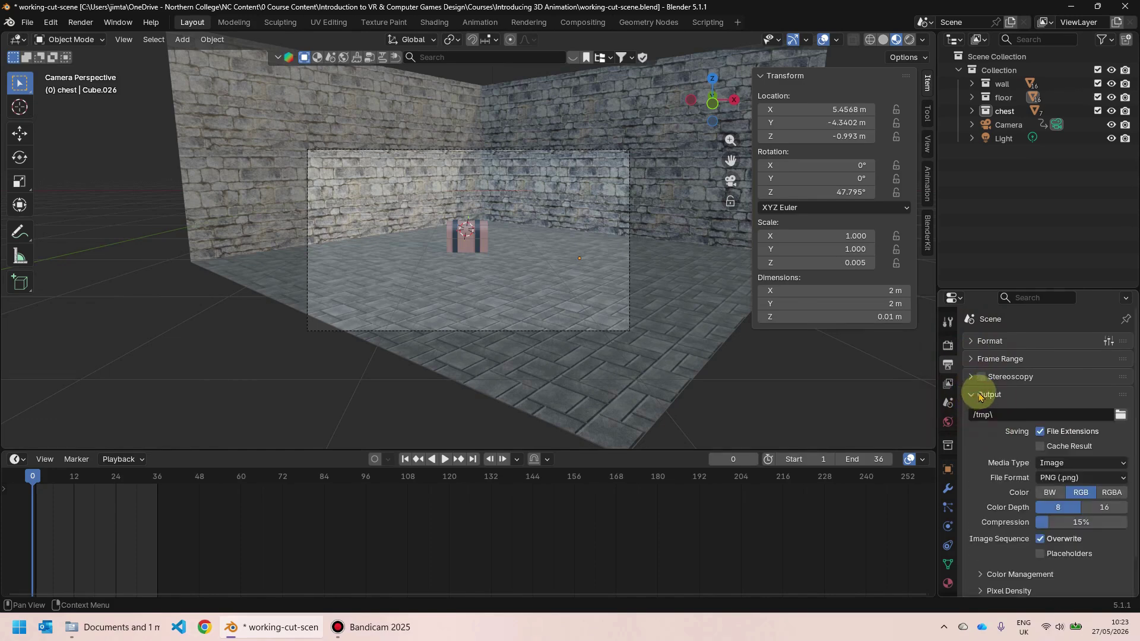
left_click(1121, 416)
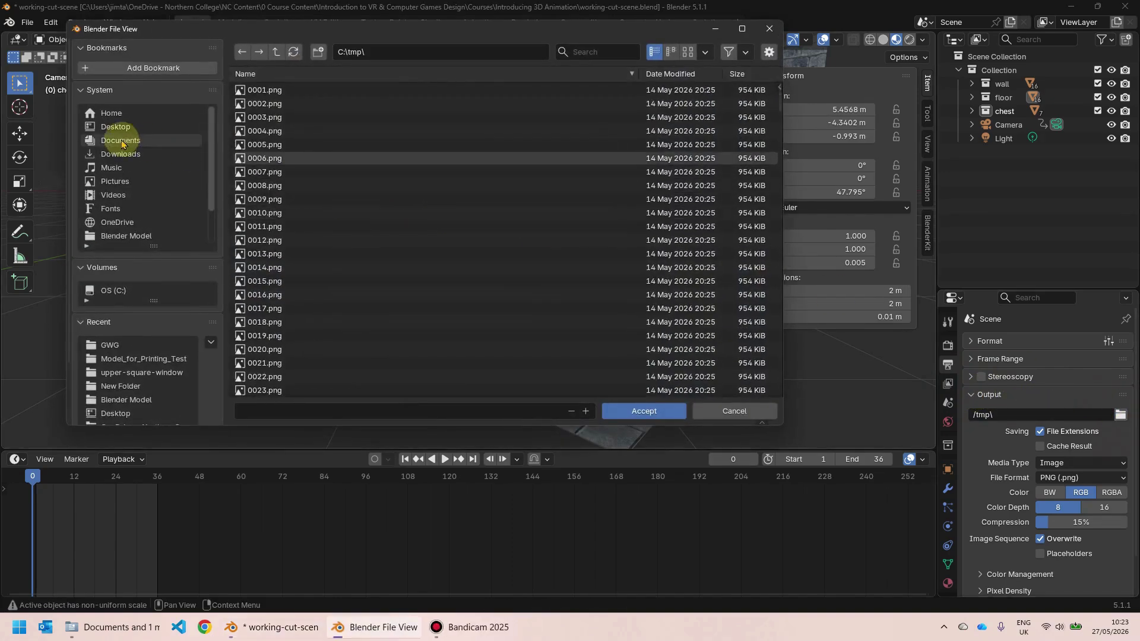
left_click(123, 141)
left_click(656, 411)
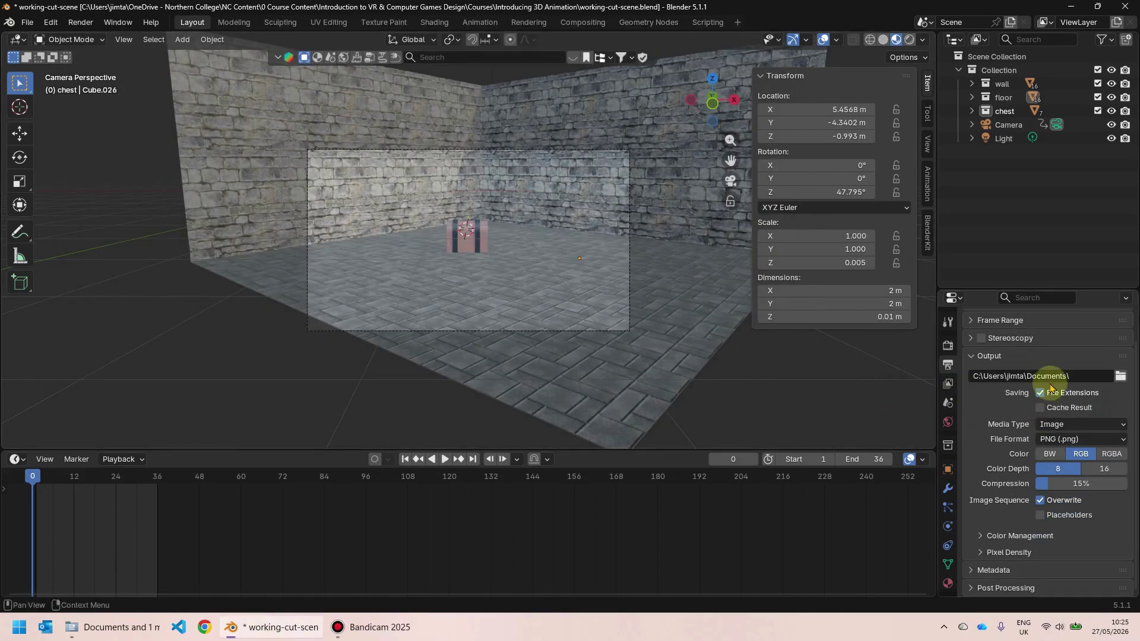
Step: Set the output media type to Video with an MPEG-4 container and render the animation
left_click(1123, 425)
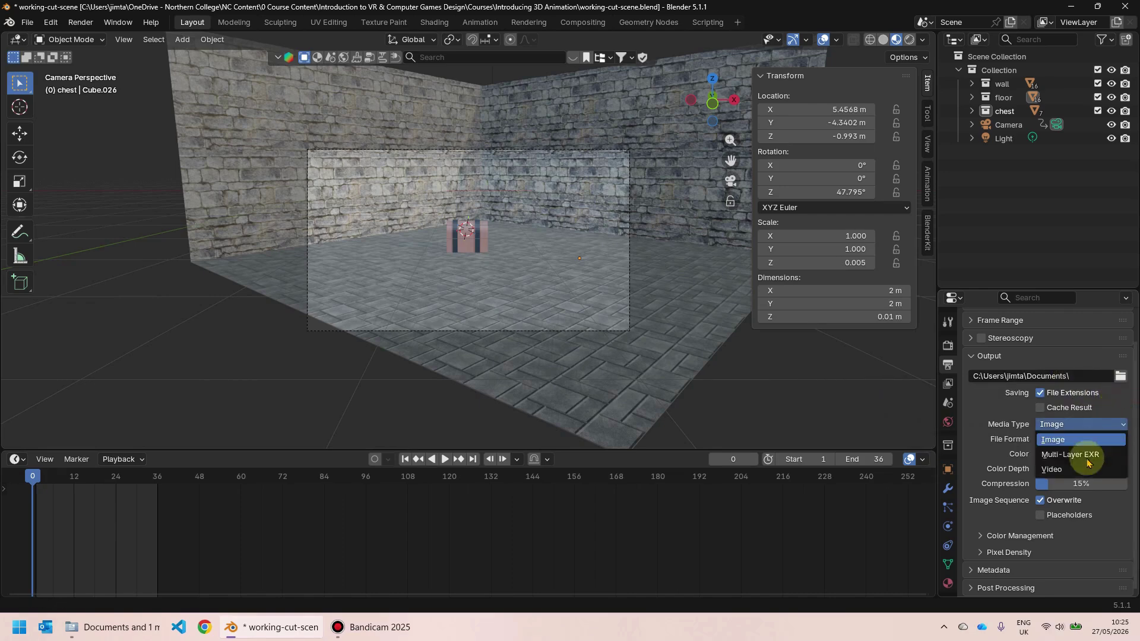
left_click(1067, 469)
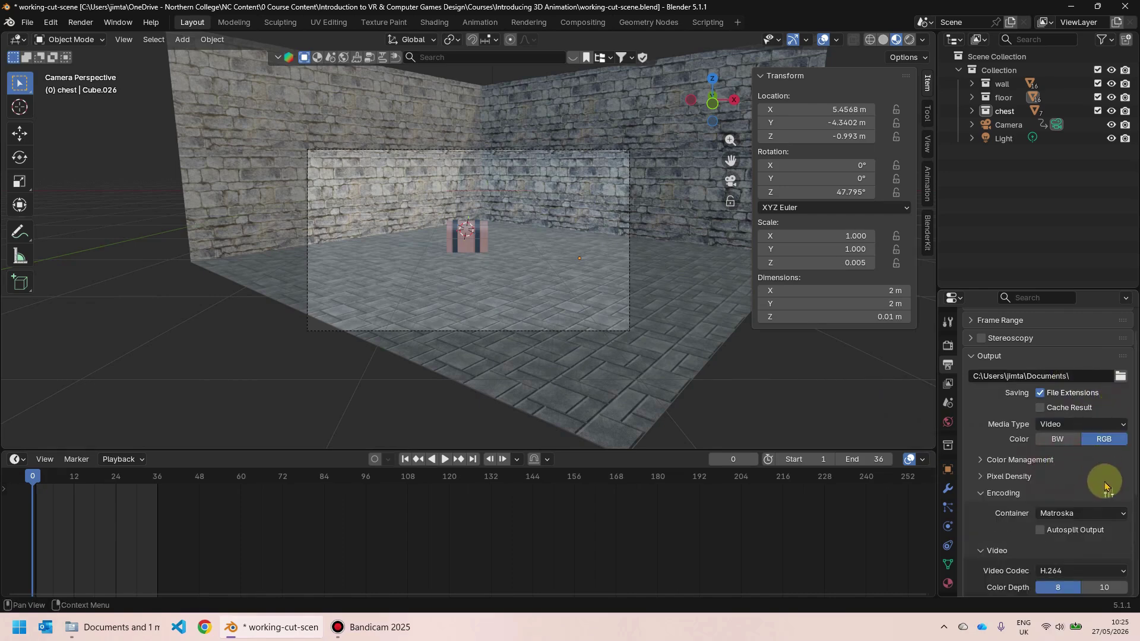
left_click(1113, 515)
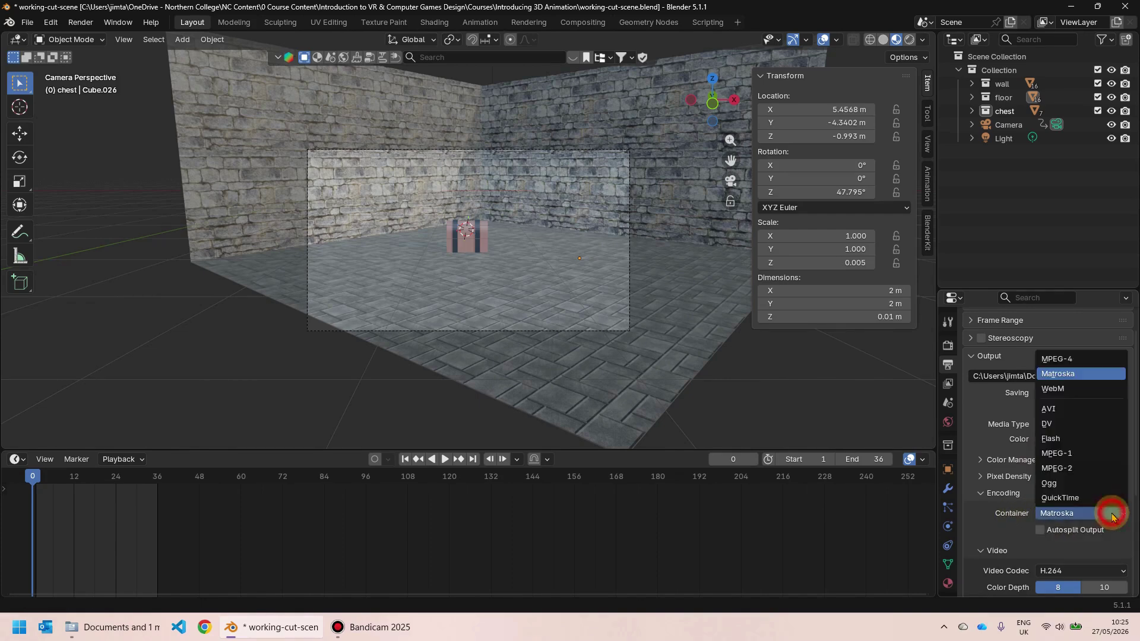
left_click(1069, 360)
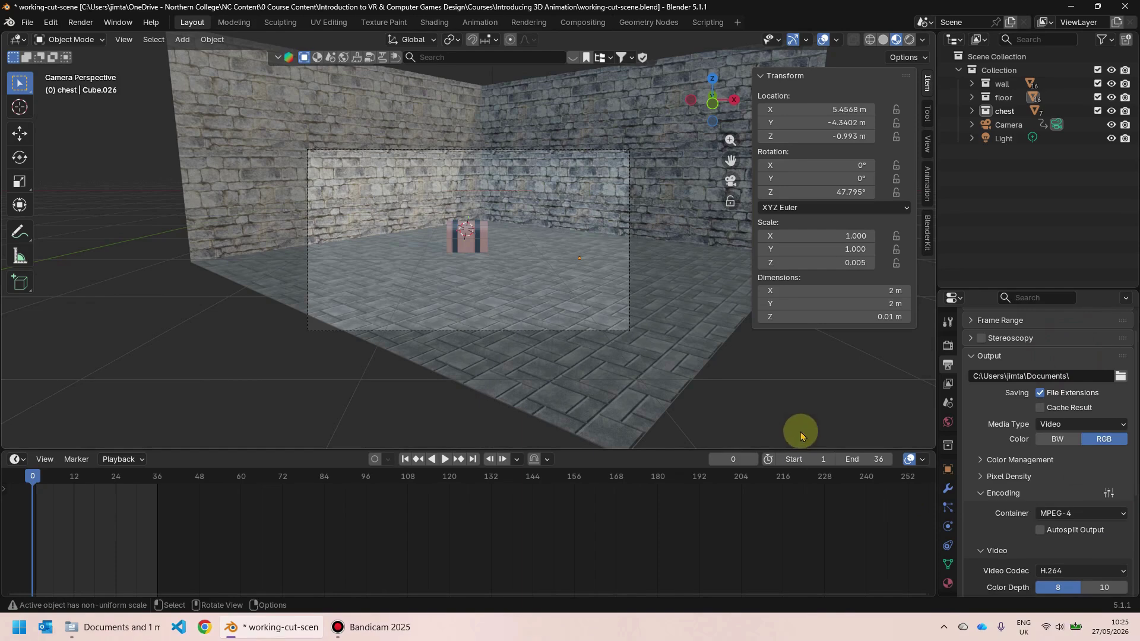
left_click(81, 24)
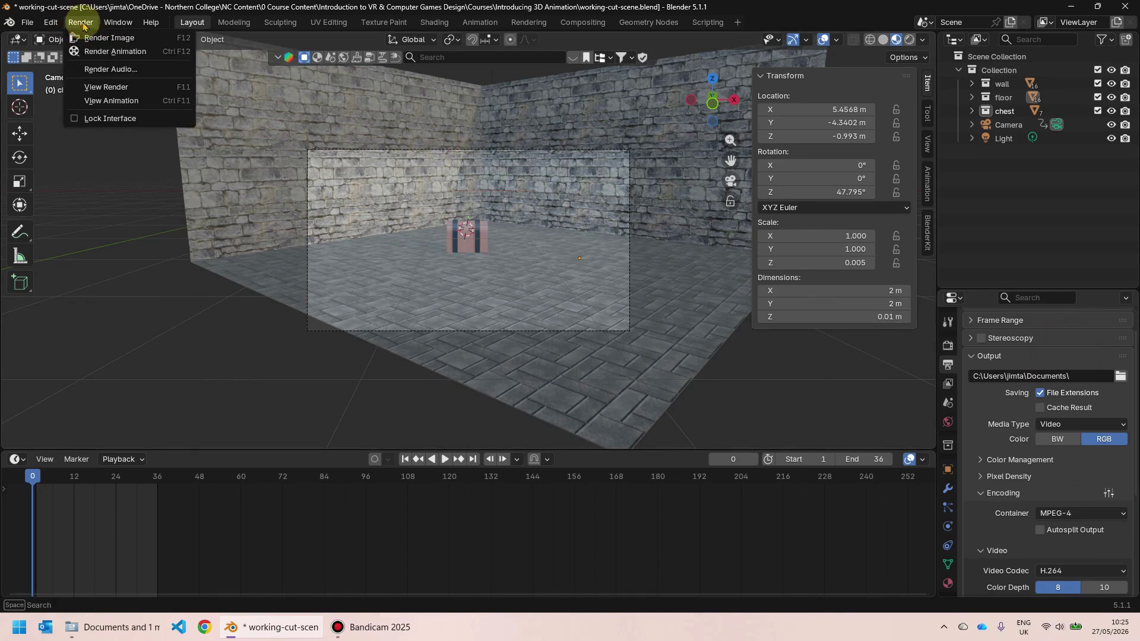
left_click(109, 52)
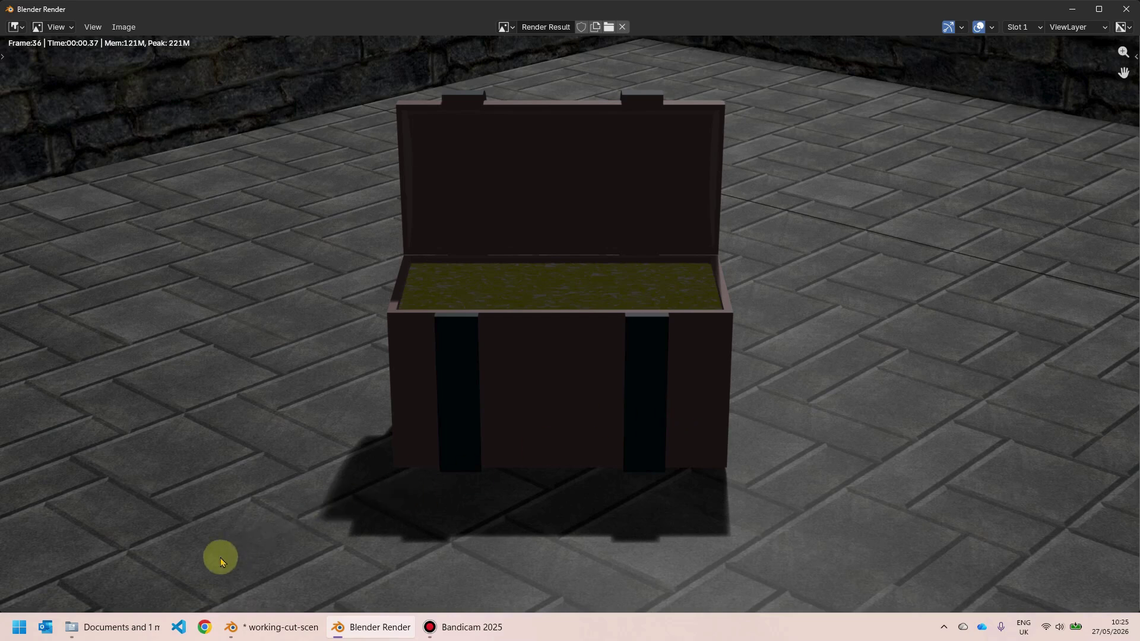
Step: Open 0001-0036.mp4 from the Documents folder in File Explorer and play it several times in Media Player
left_click(146, 630)
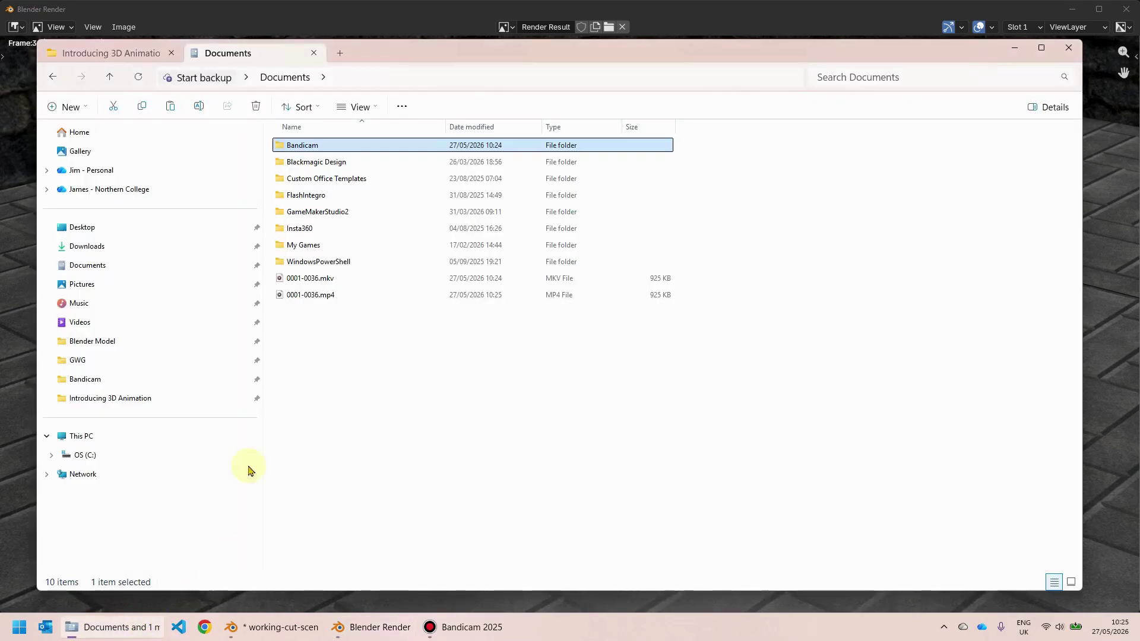
left_click(325, 299)
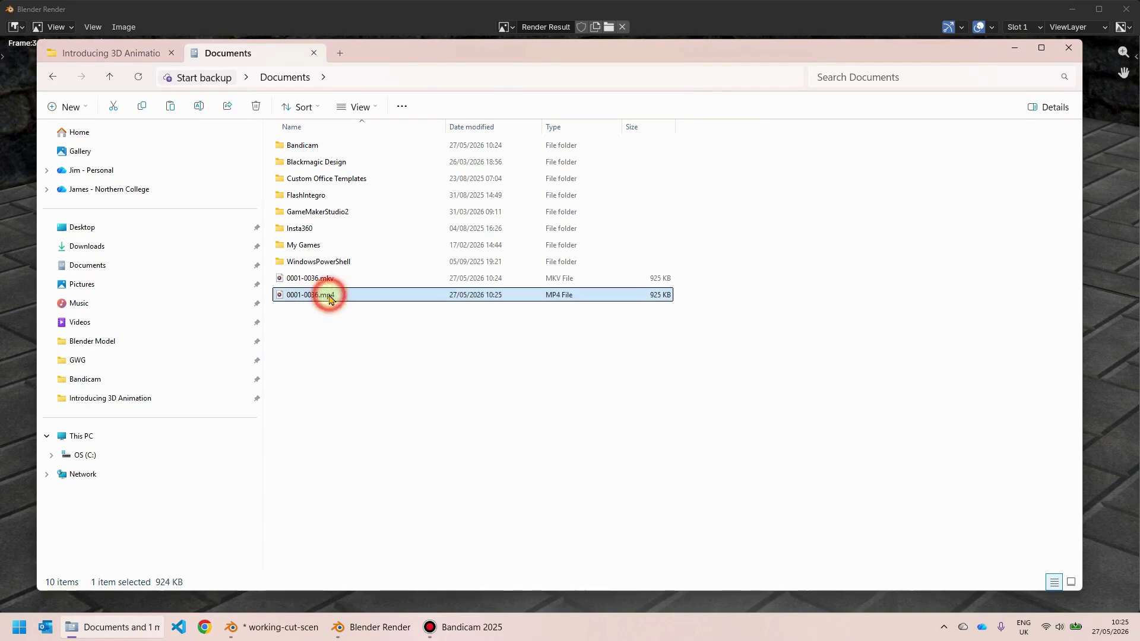
double_click(330, 297)
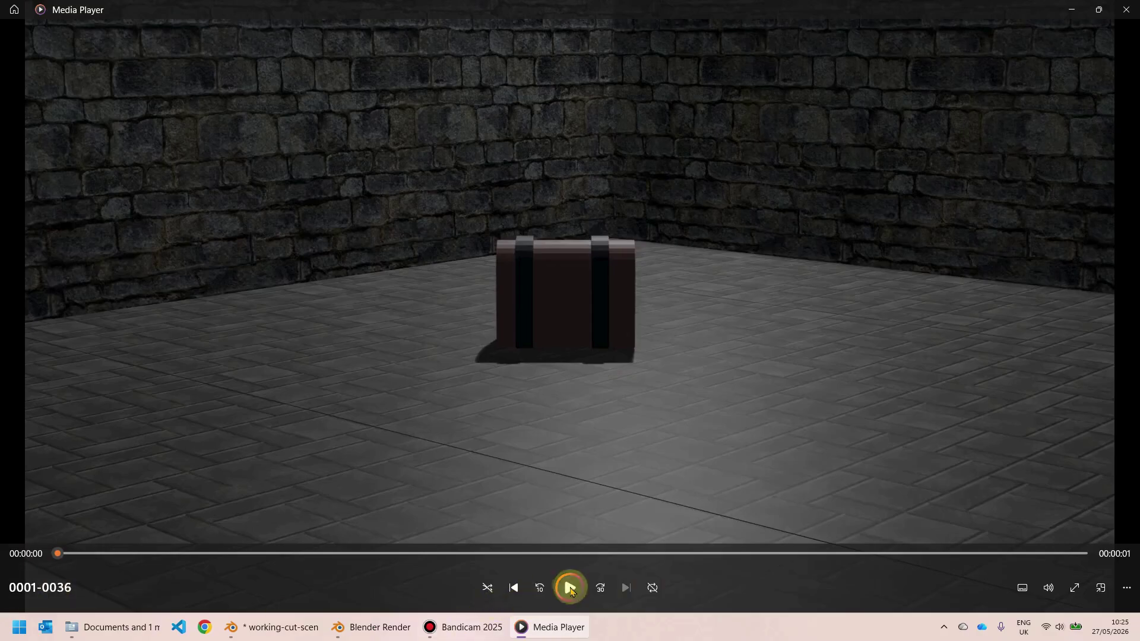
left_click(570, 589)
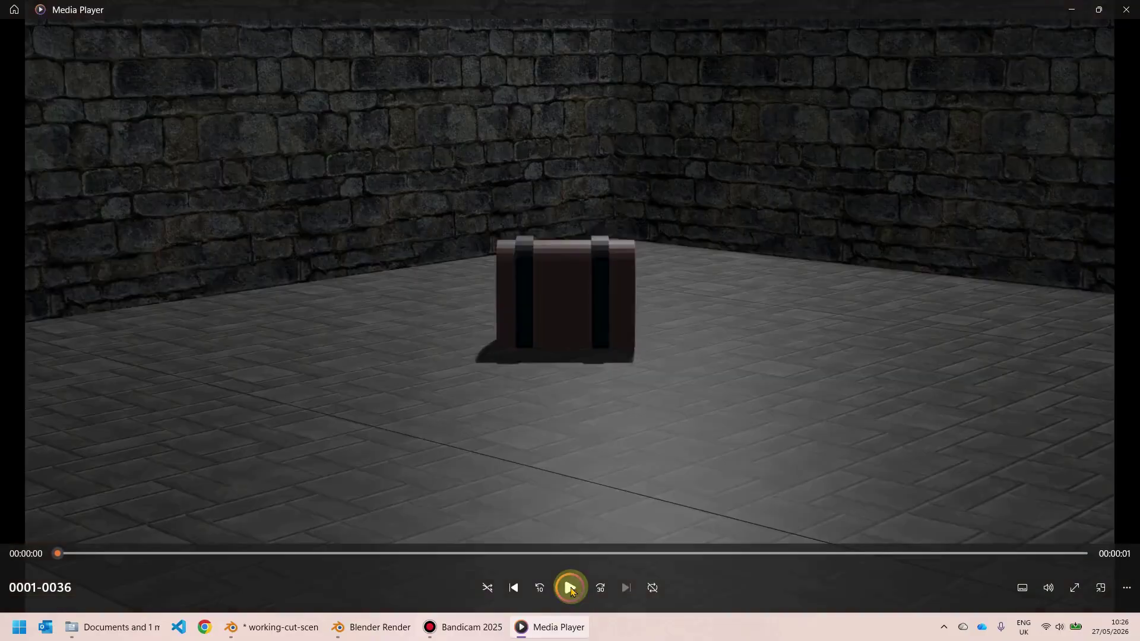
left_click(570, 588)
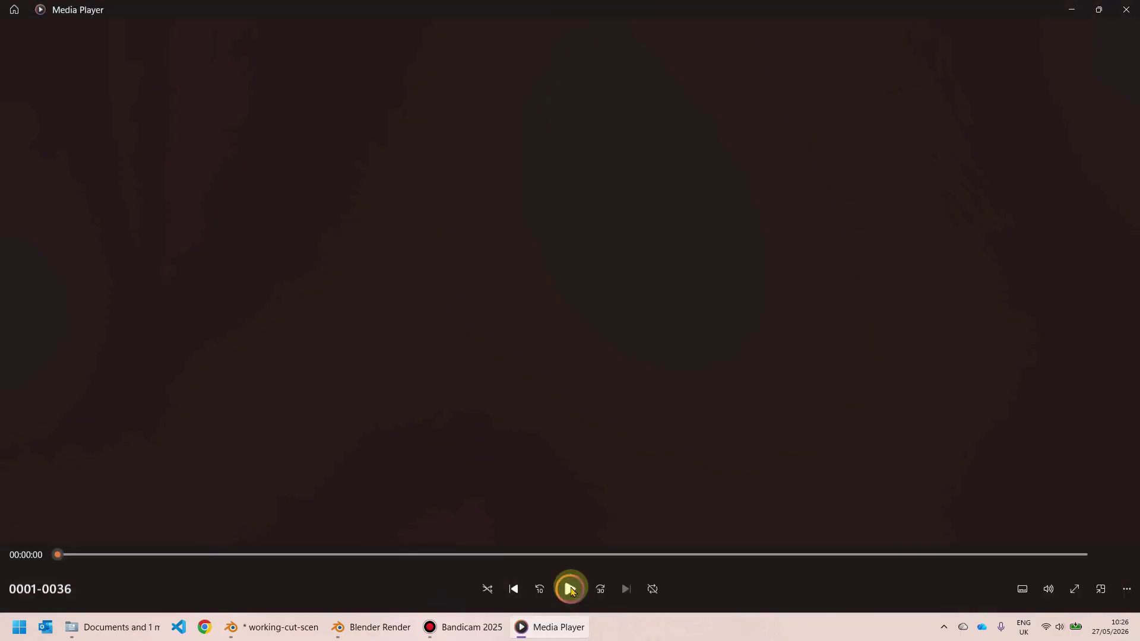
left_click(571, 590)
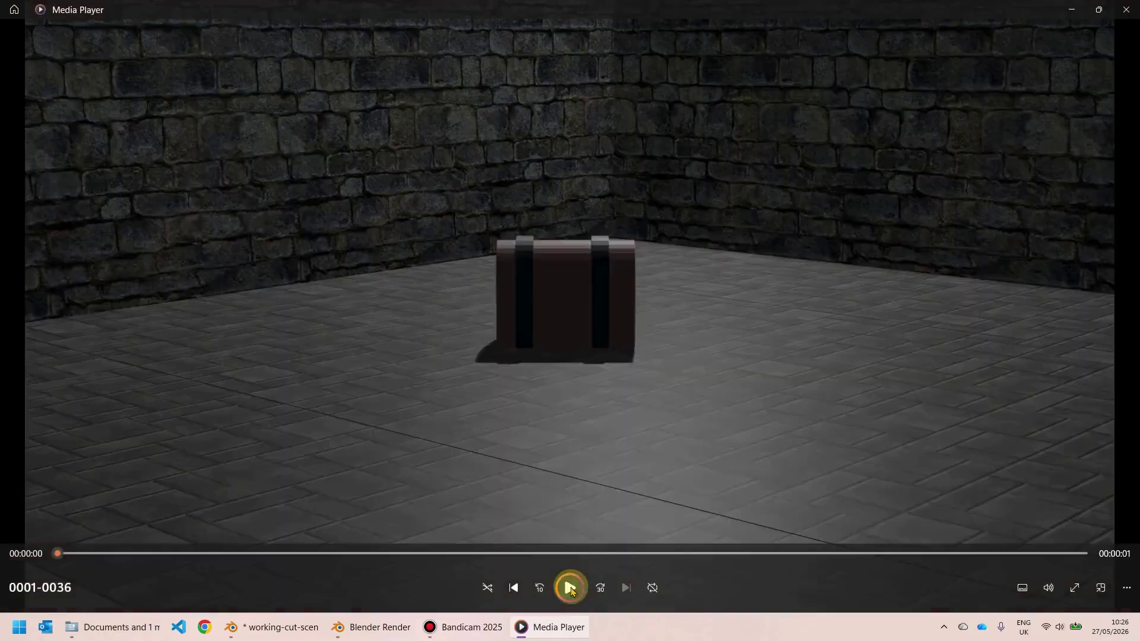
left_click(571, 589)
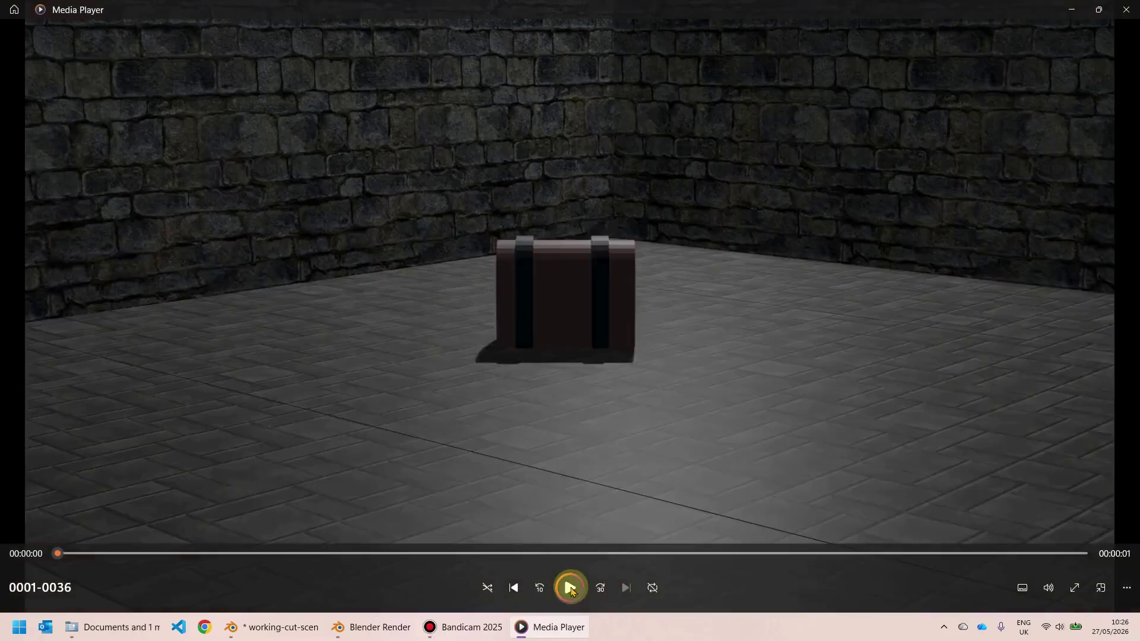
left_click(571, 591)
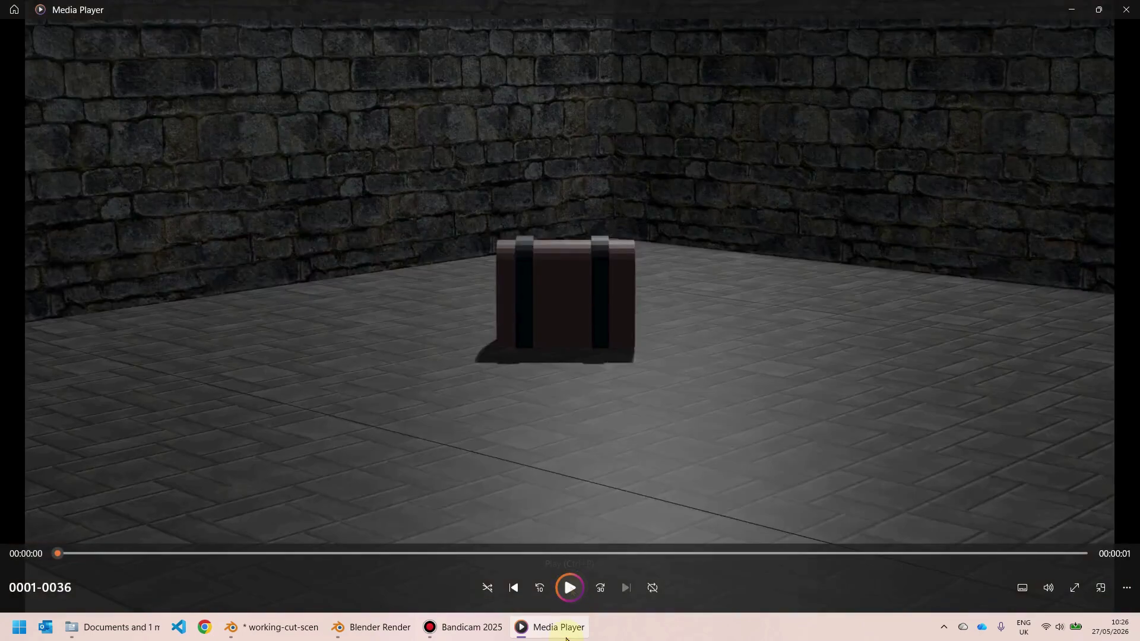
Step: Close the Blender Render window and replay the rendered video in Media Player
left_click(372, 628)
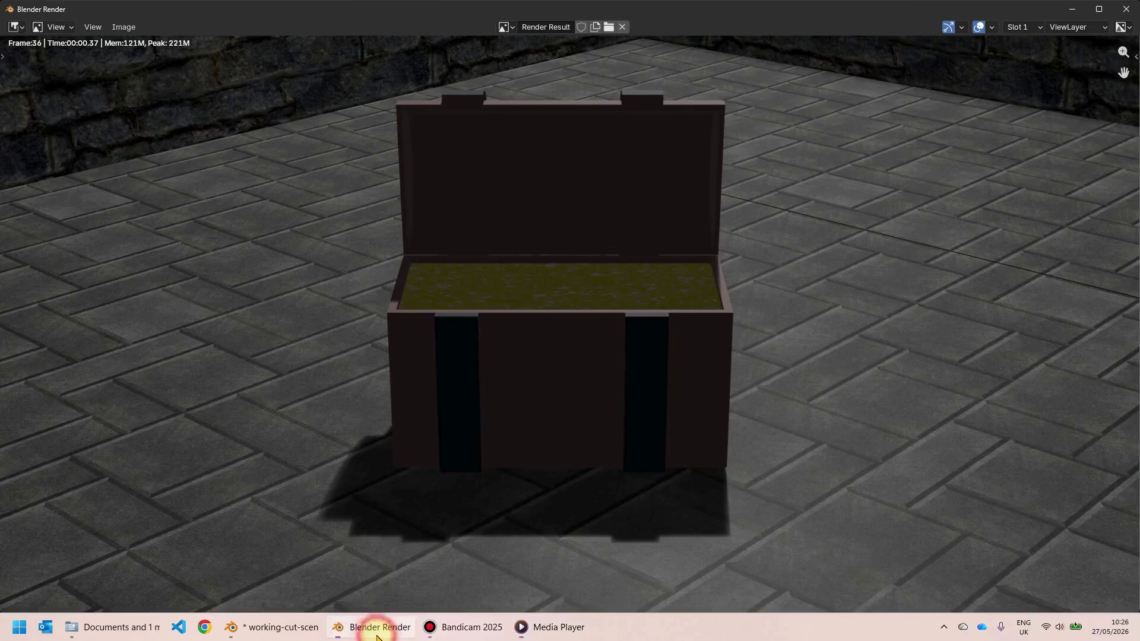
left_click(1126, 9)
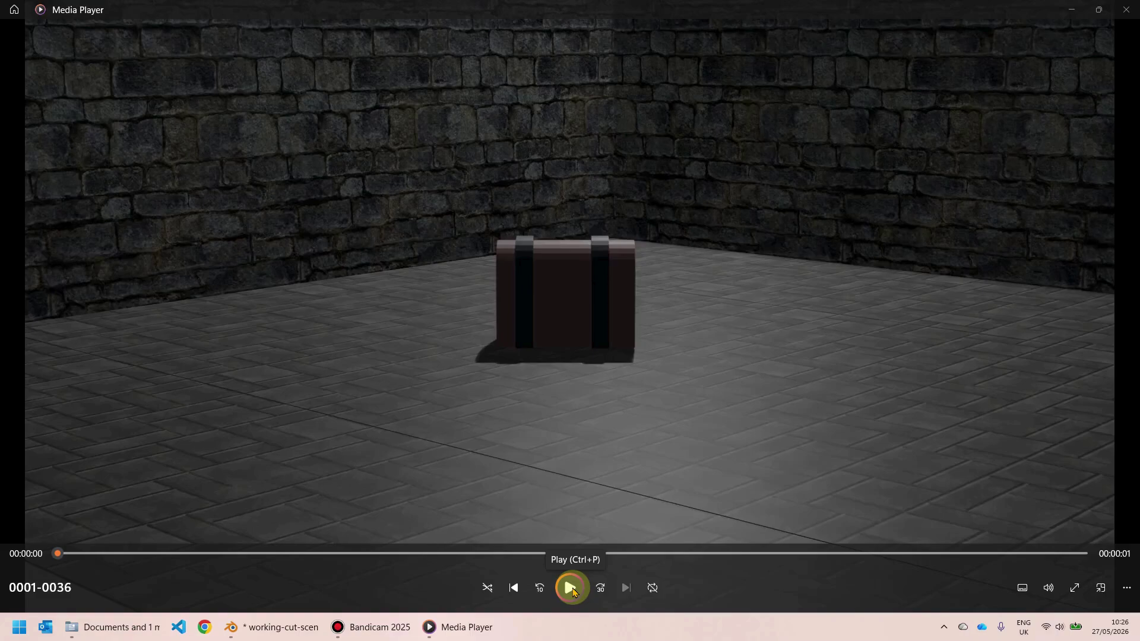
left_click(570, 588)
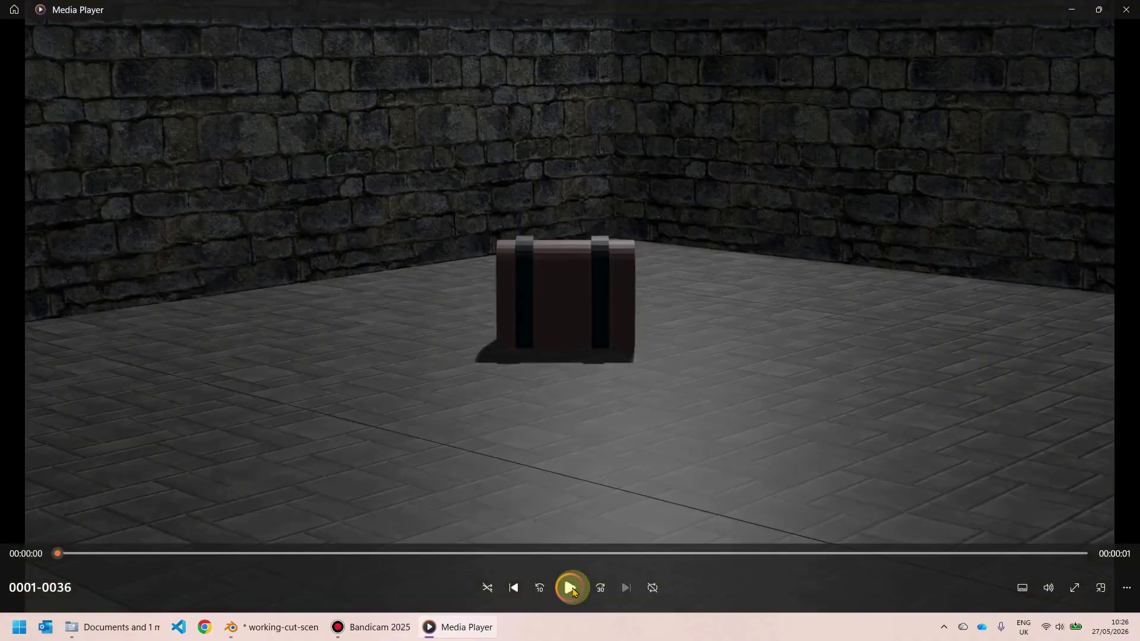
left_click(571, 589)
Step: Switch to Blender and move the light horizontally, keeping its height, by about -11 m along Y to the camera side of the room
left_click(286, 630)
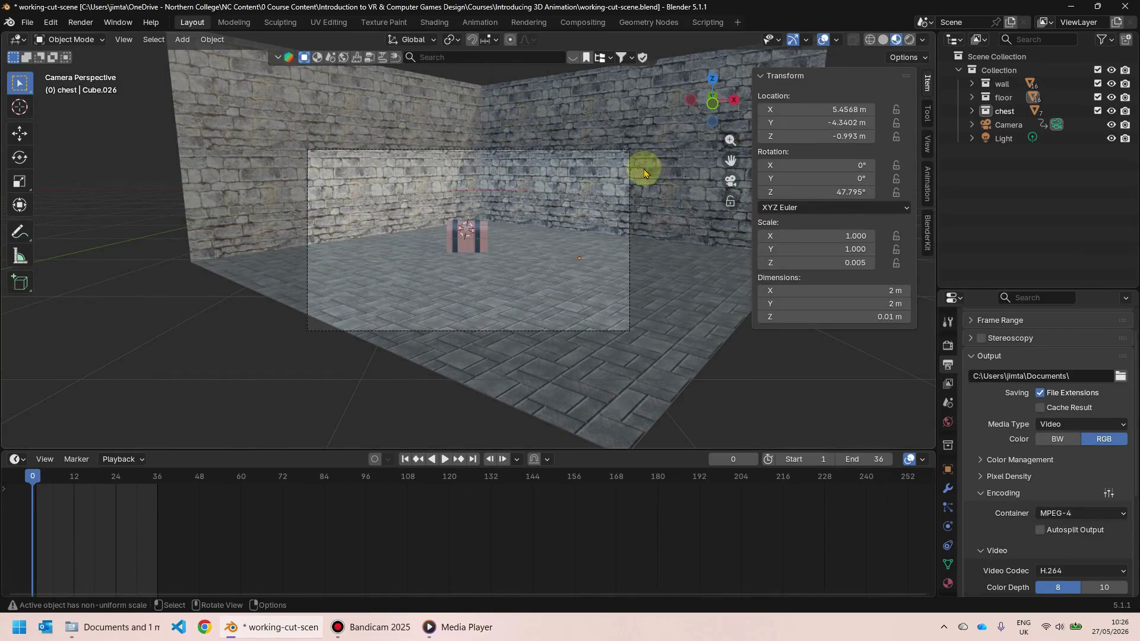
middle_click_drag(644, 173, 568, 307)
left_click(529, 278)
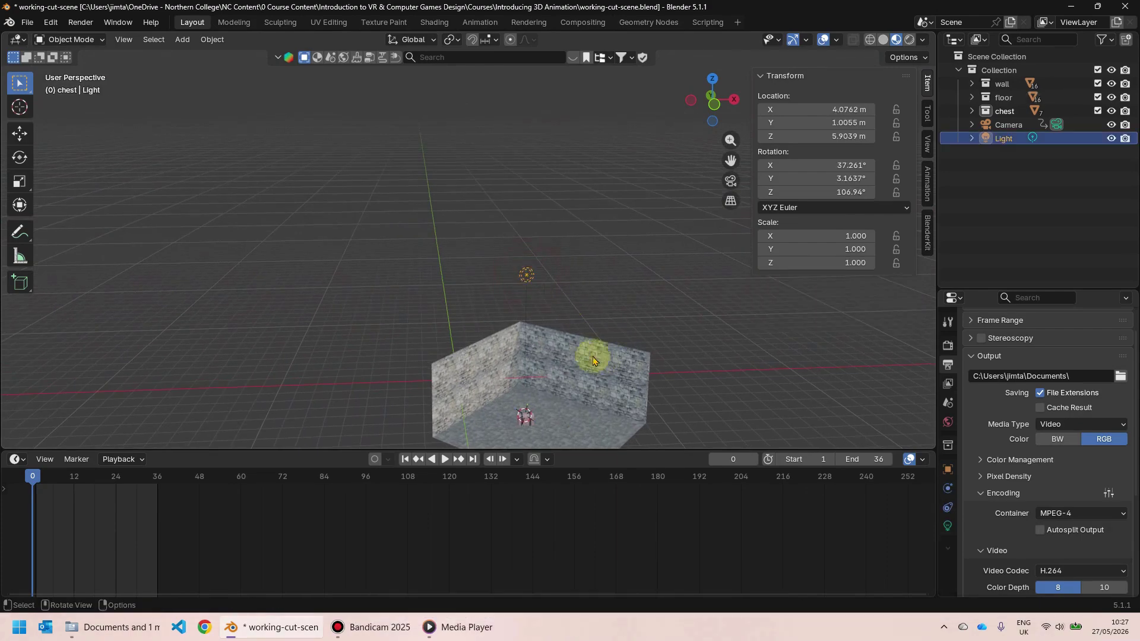
middle_click_drag(594, 356, 506, 255)
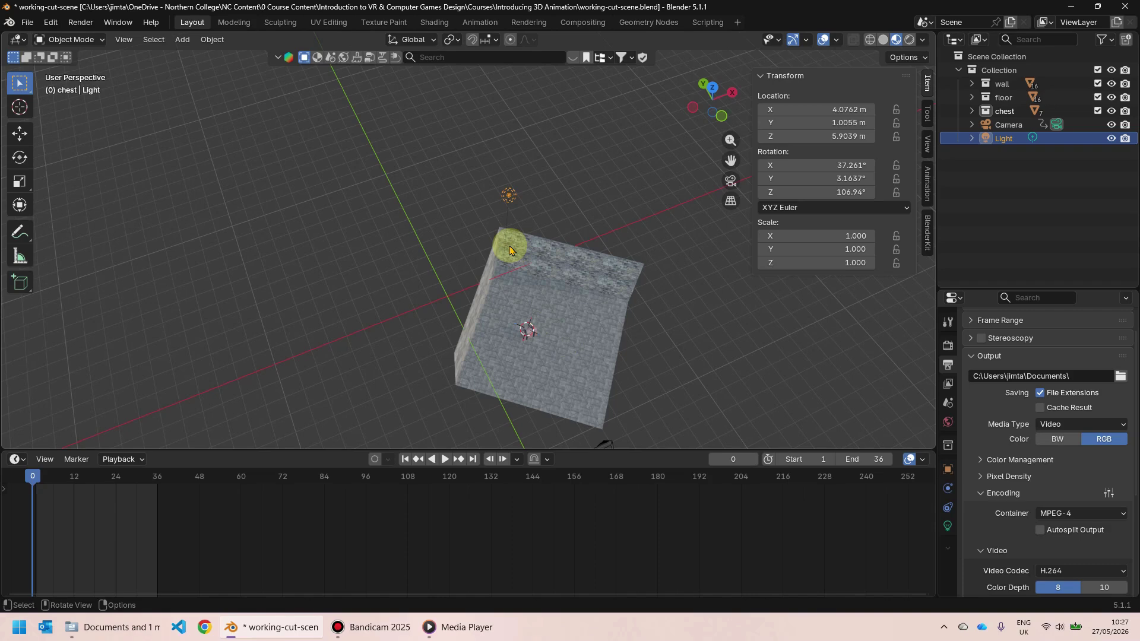
key("g")
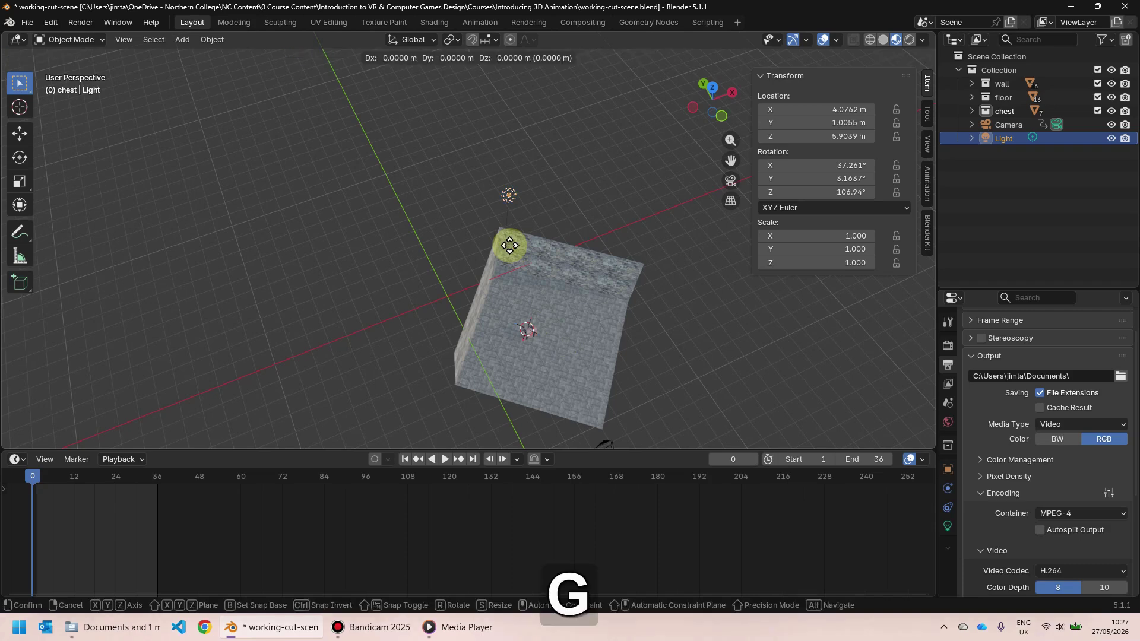
key("shift+z")
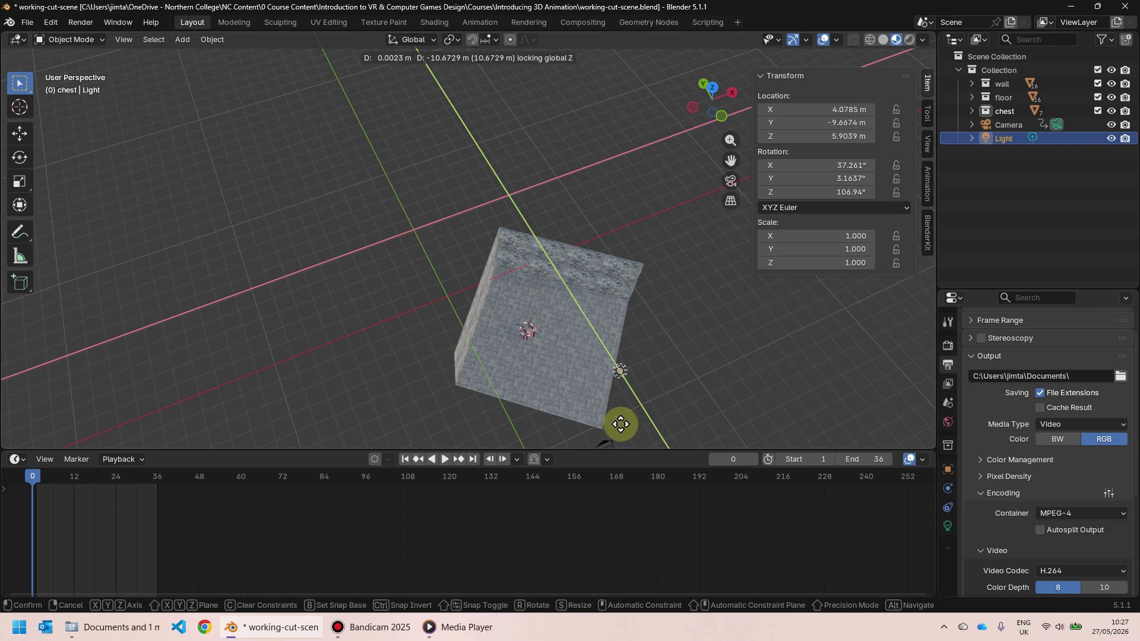
left_click(624, 427)
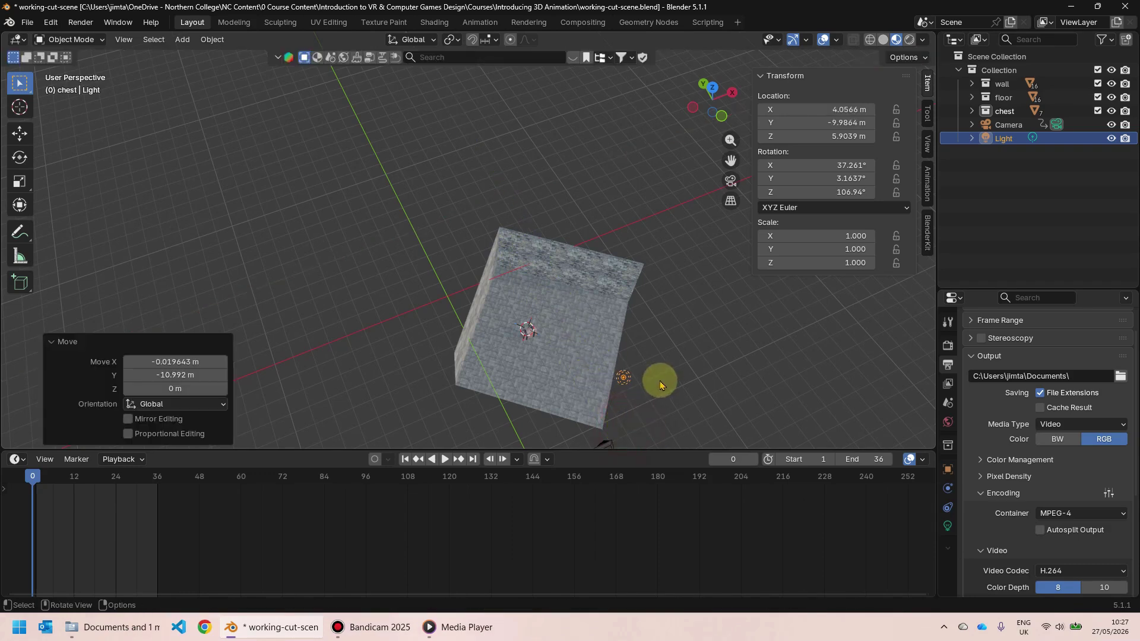
middle_click_drag(657, 382, 605, 313)
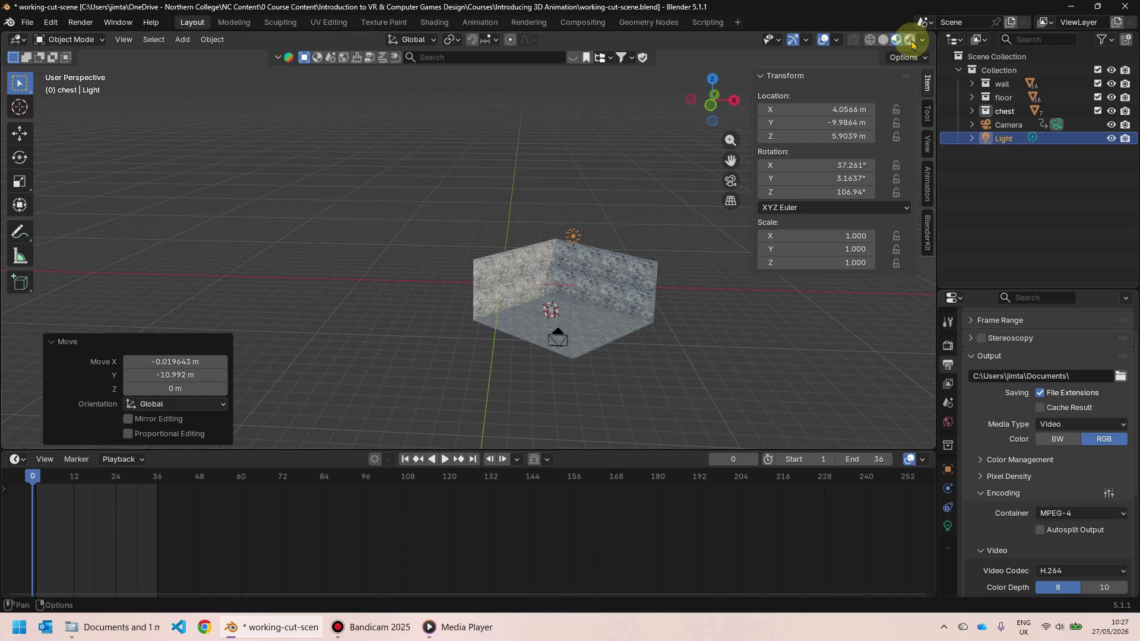
middle_click_drag(742, 149, 600, 223)
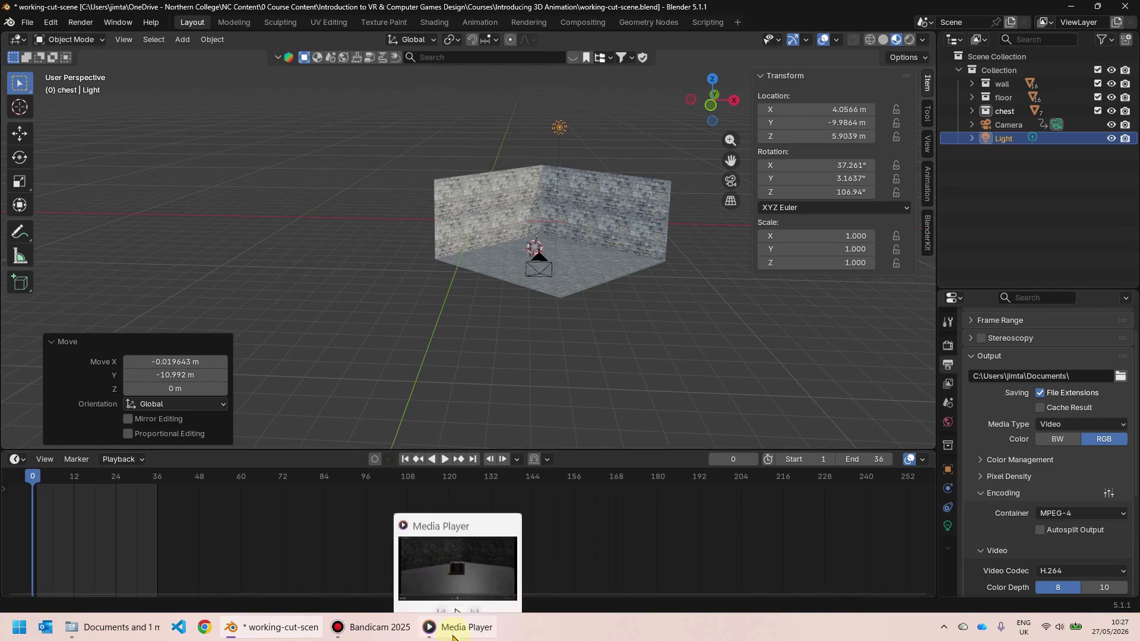
Step: Switch to Media Player and replay the 0001-0036 video to review its lighting and length
left_click(453, 631)
left_click(571, 591)
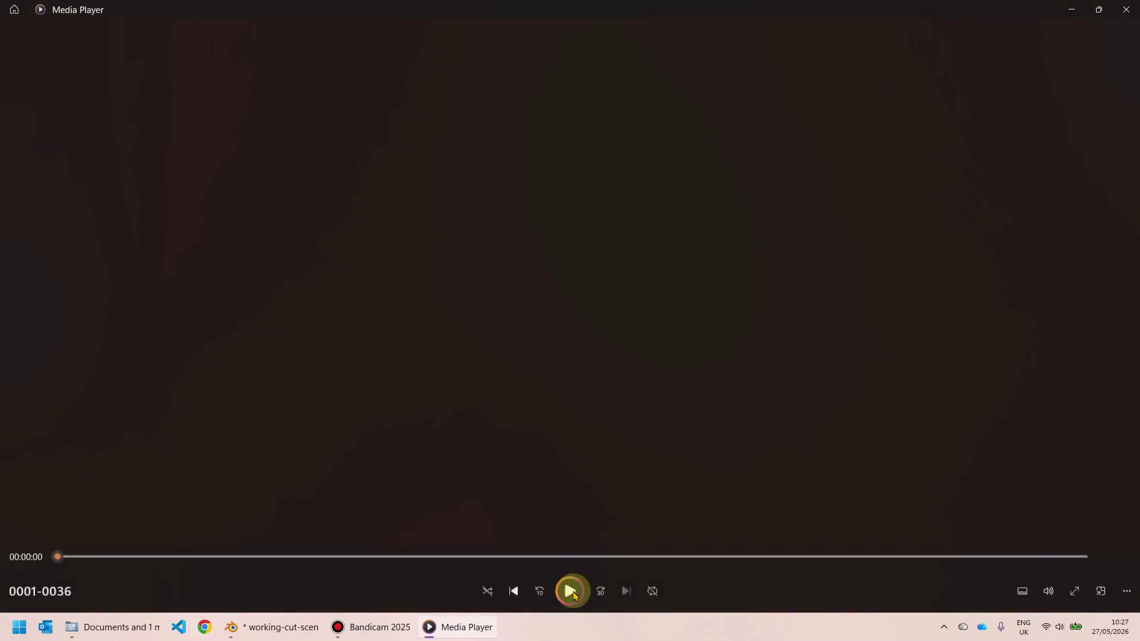
left_click(571, 590)
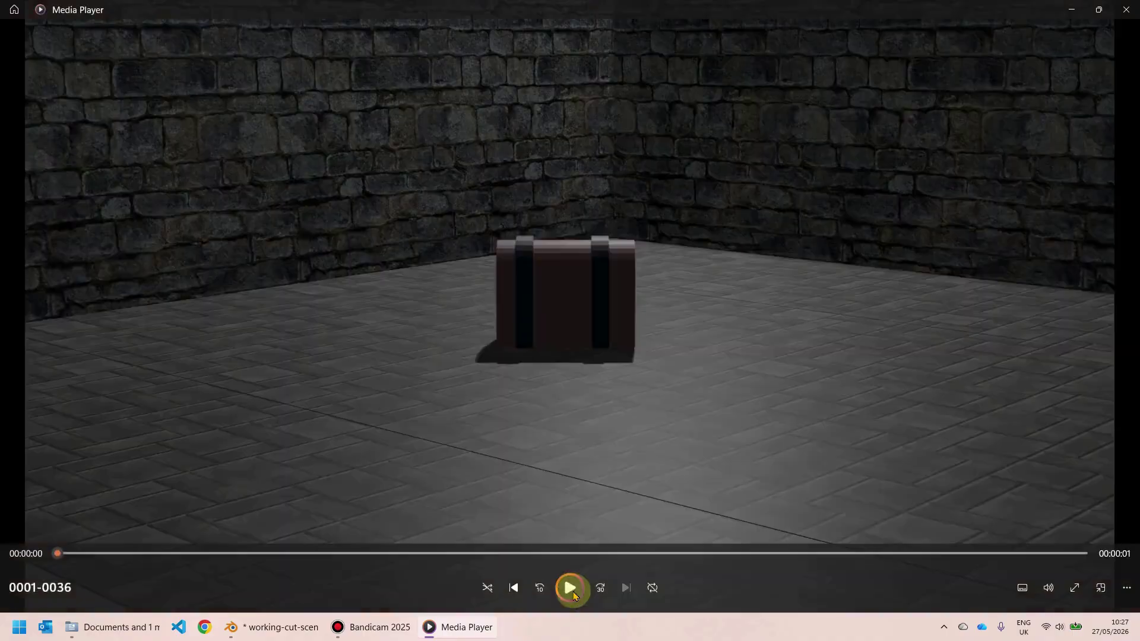
left_click(571, 591)
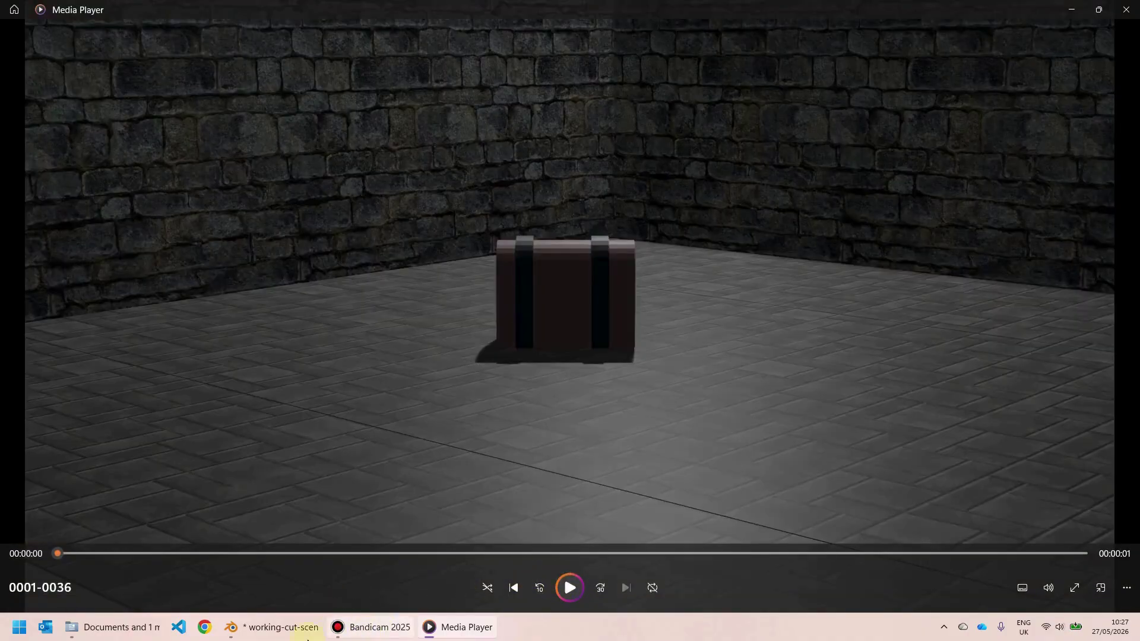
Step: Return to Blender and set the animation's end frame to 60
left_click(275, 627)
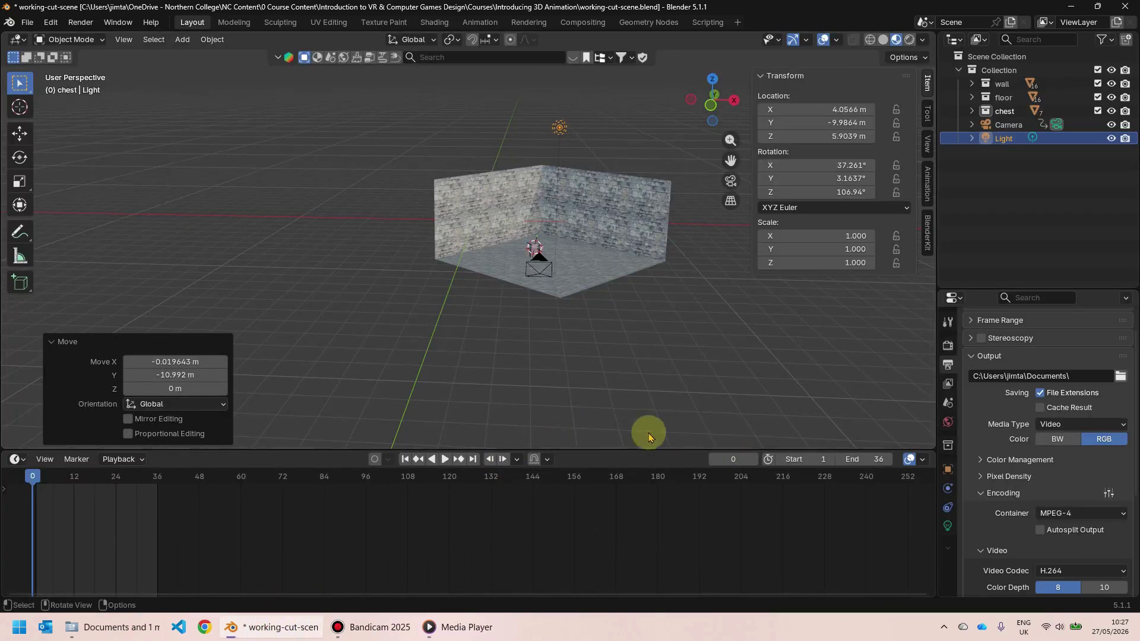
left_click(872, 460)
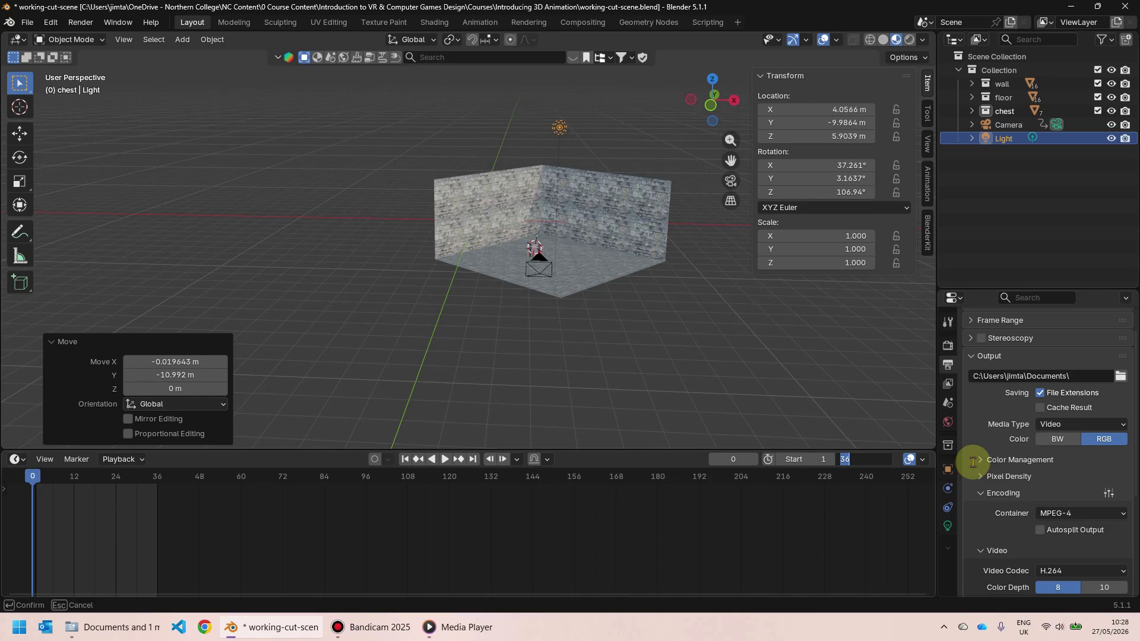
type("90")
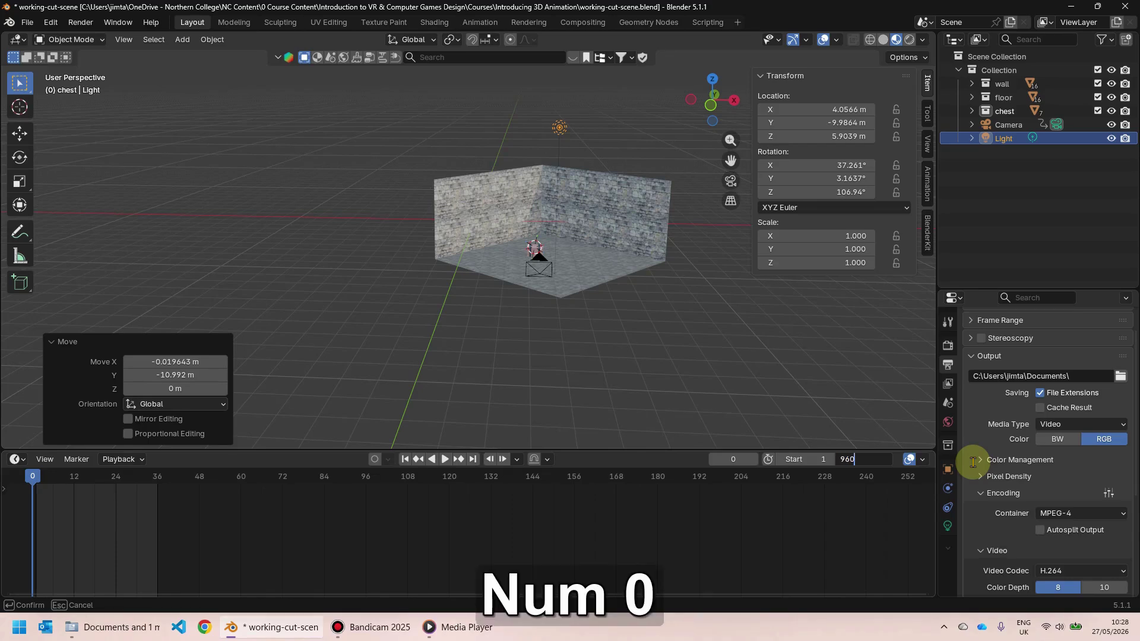
key("BackSpace")
type("60")
key("Tab")
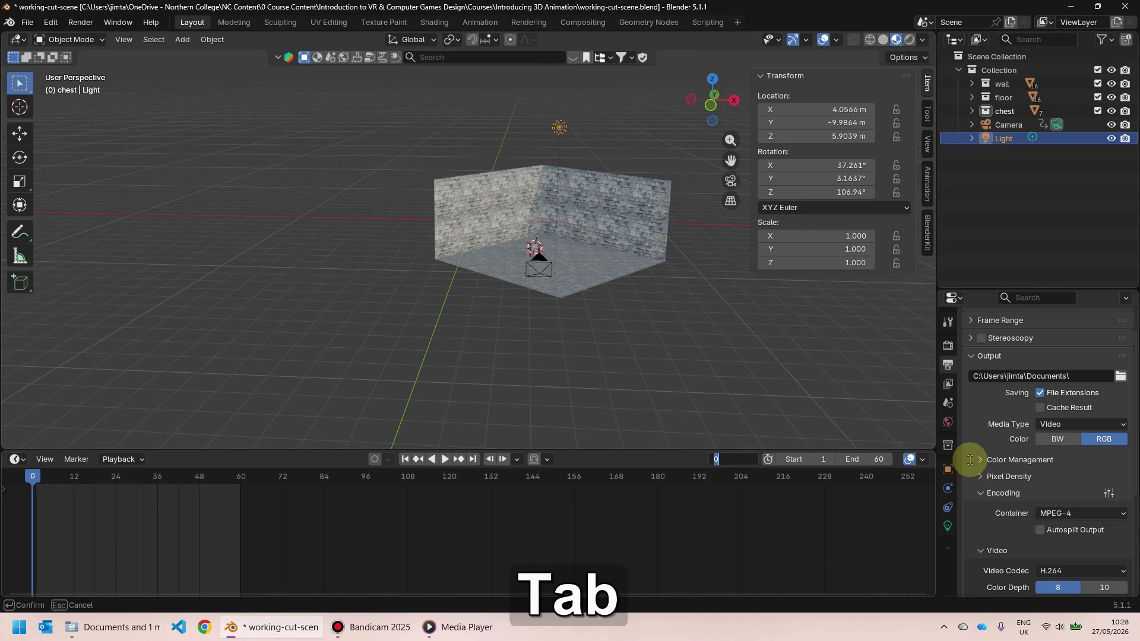
left_click(806, 404)
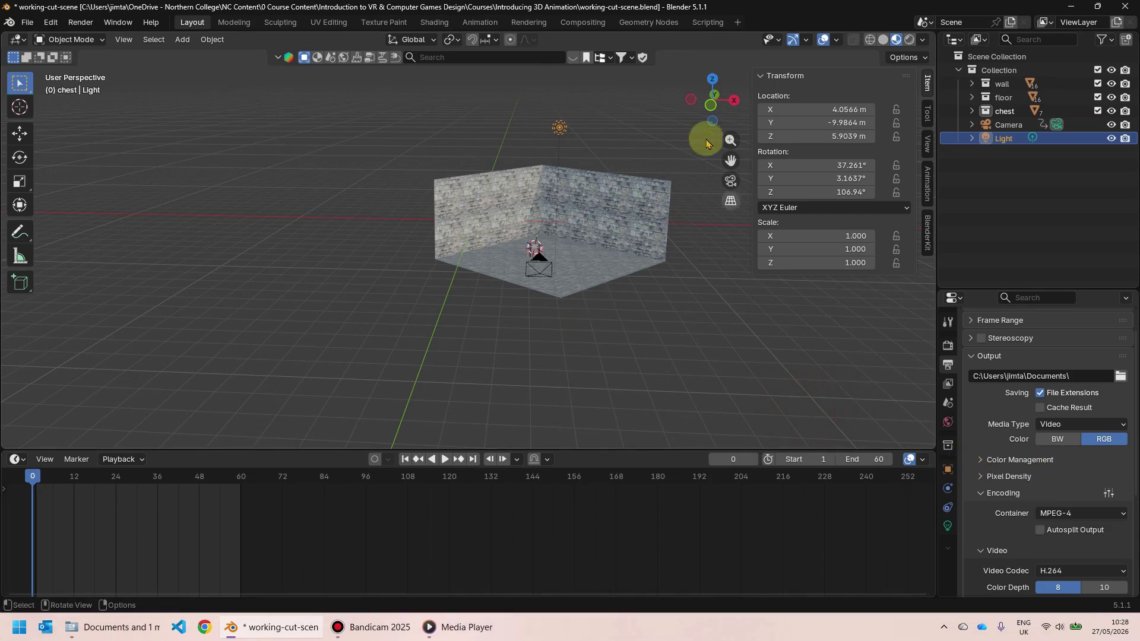
Step: Preview the extended animation through the camera view, stop playback, and render the full animation
key("KP_0")
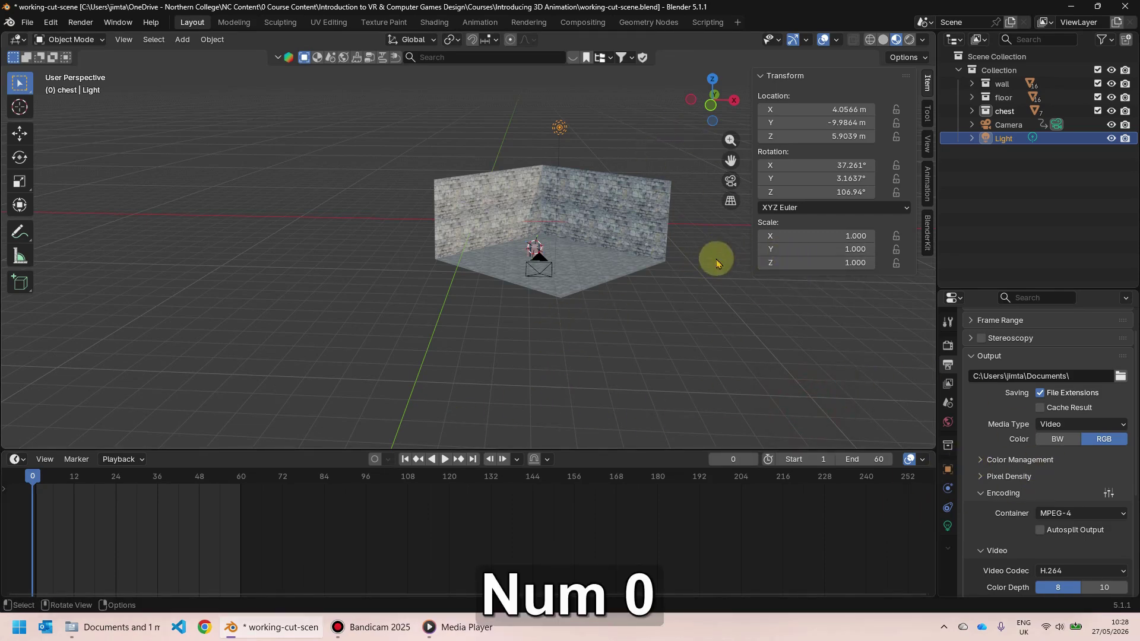
left_click(666, 387)
key("KP_0")
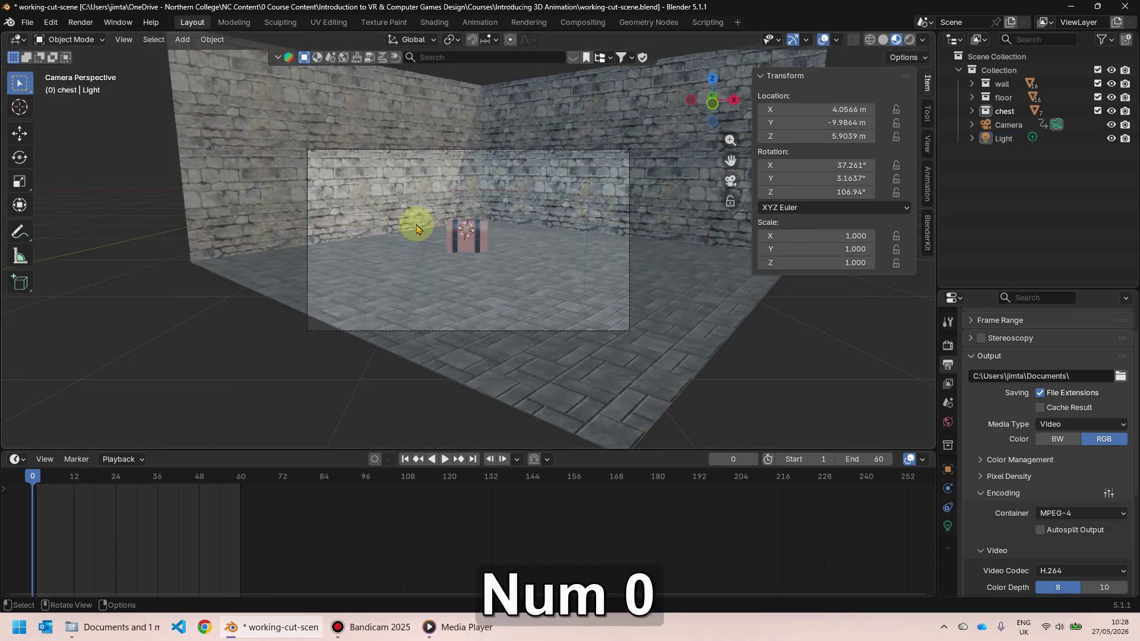
left_click(445, 459)
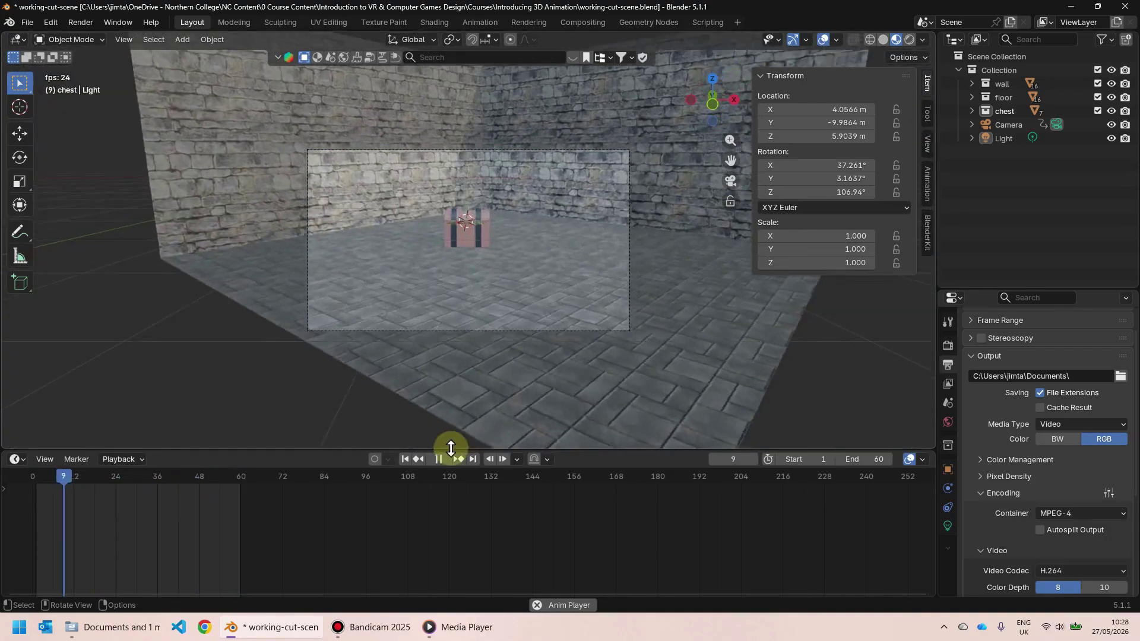
left_click(438, 459)
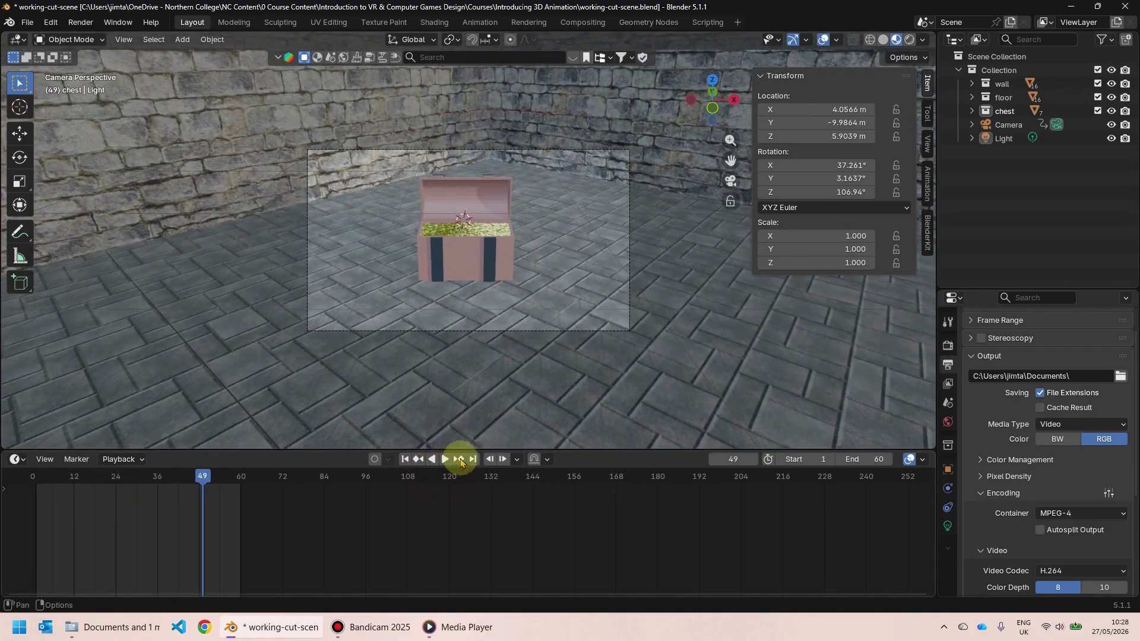
left_click(81, 22)
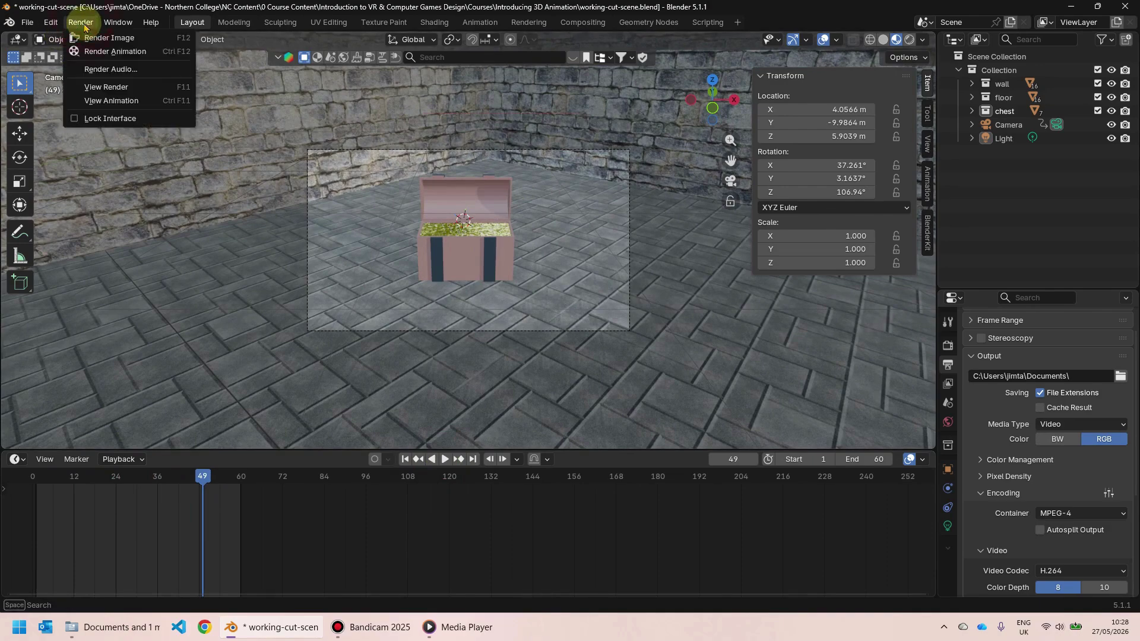
left_click(121, 51)
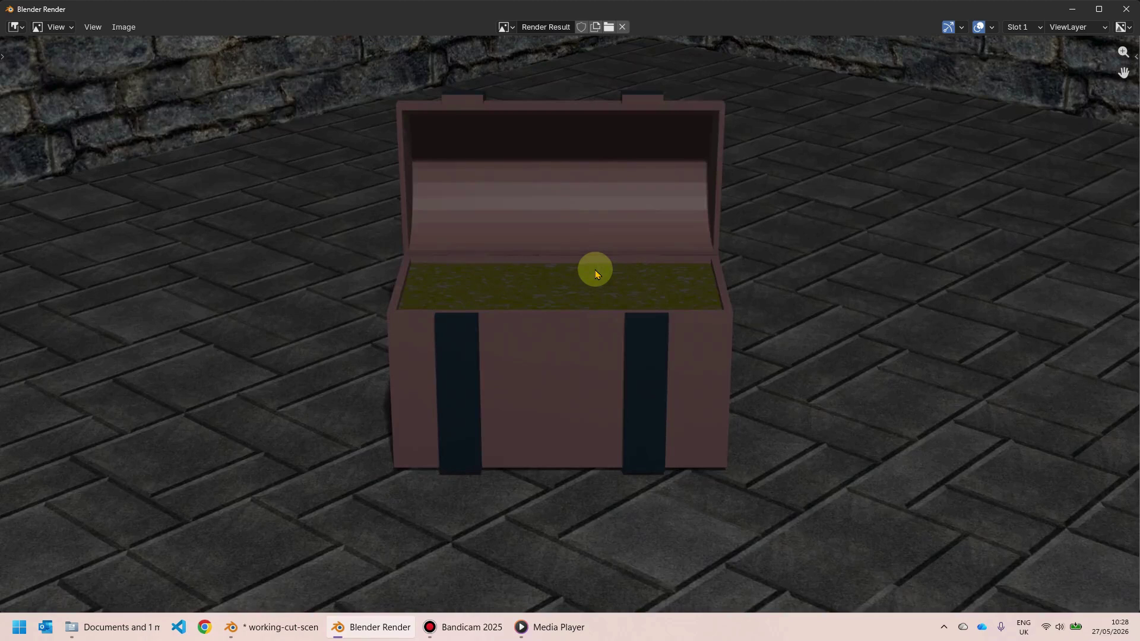
Step: Open 0001-0060.mp4 from the Documents folder in File Explorer and play it several times in Media Player
left_click(123, 633)
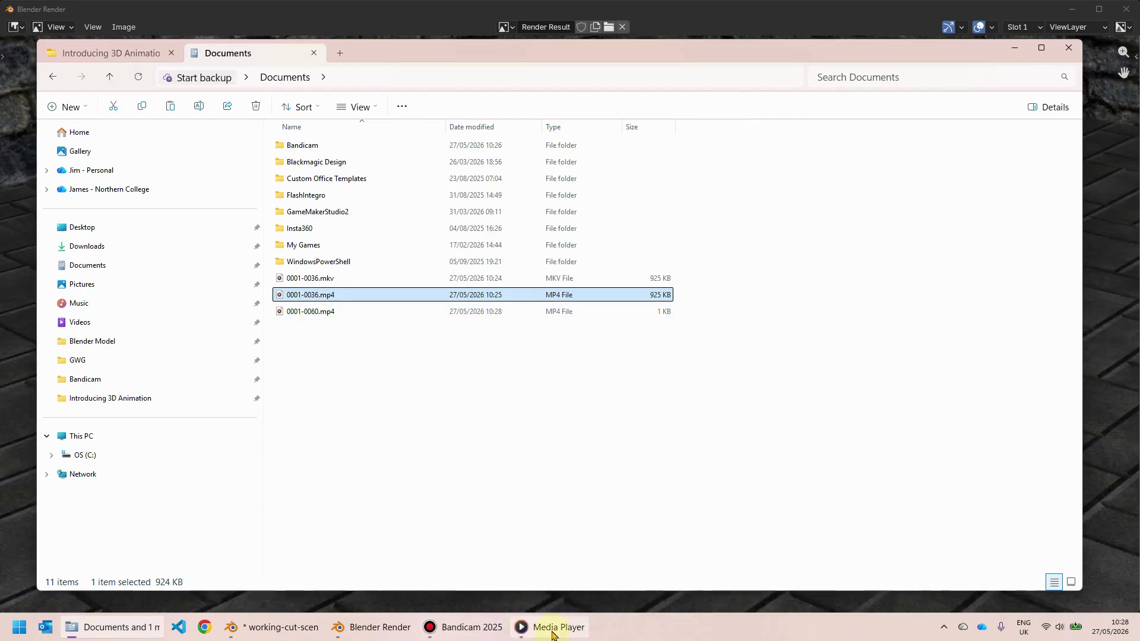
mouse_move(521, 627)
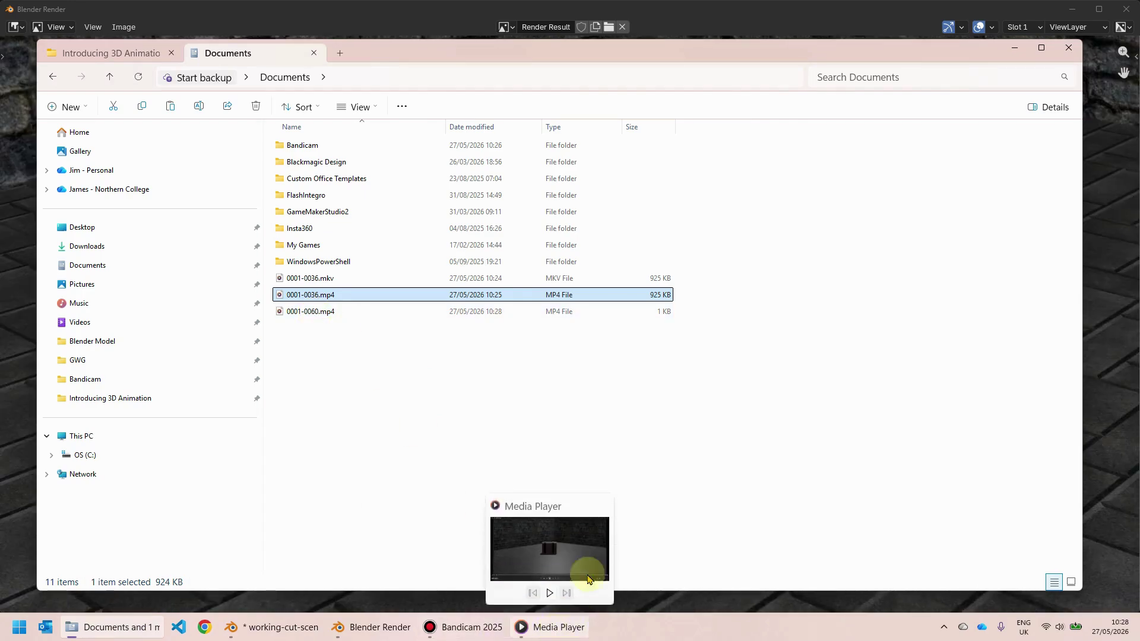
double_click(315, 313)
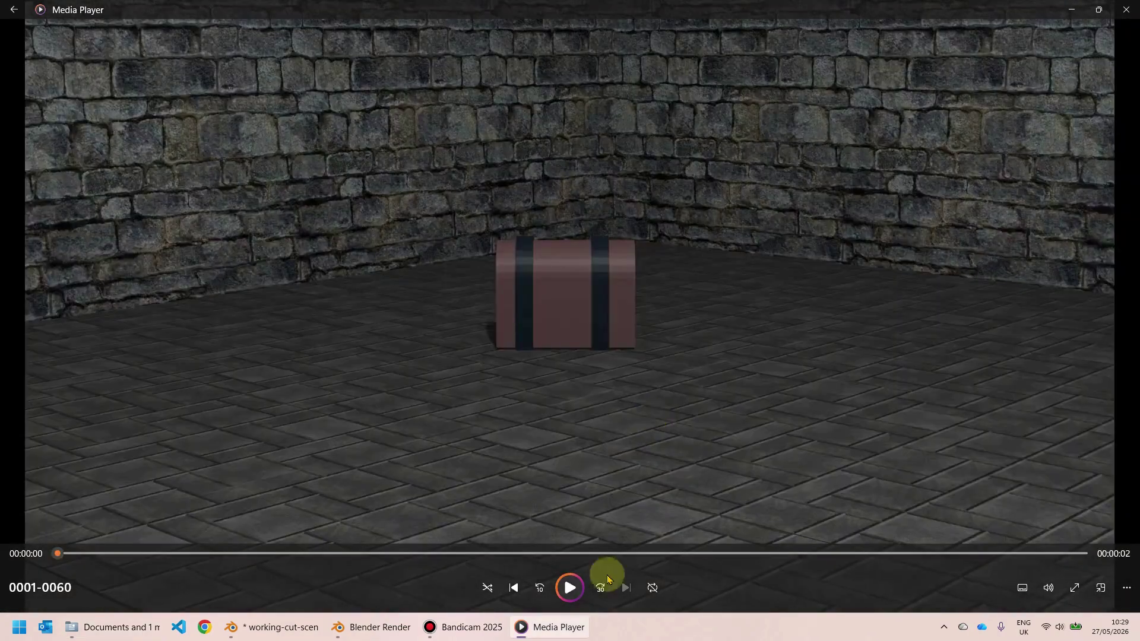
left_click(569, 586)
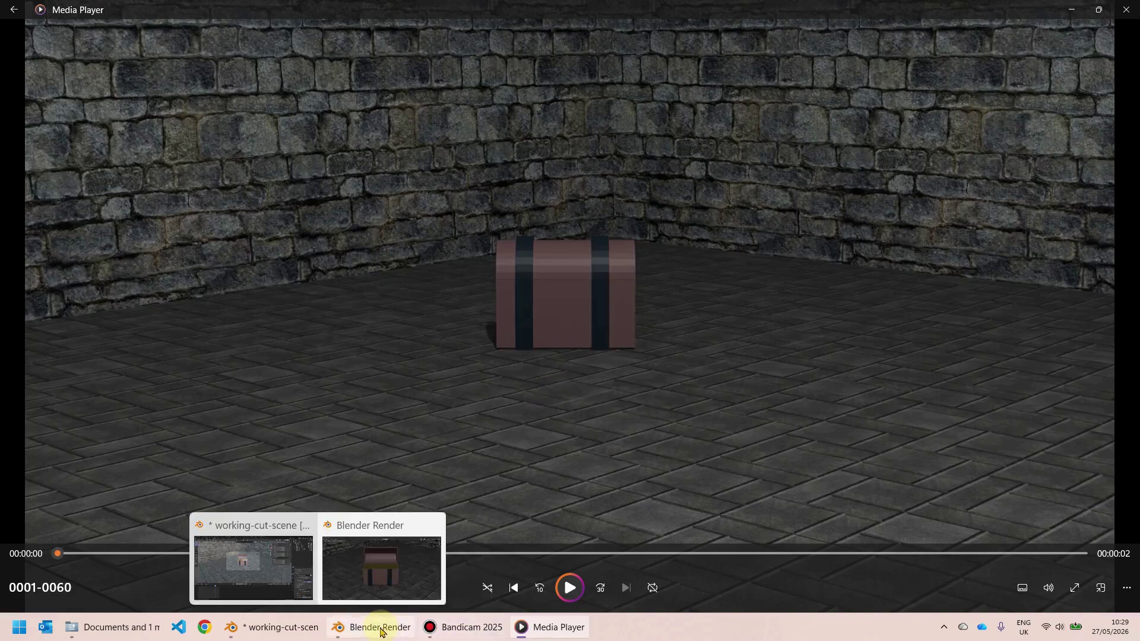
left_click(571, 588)
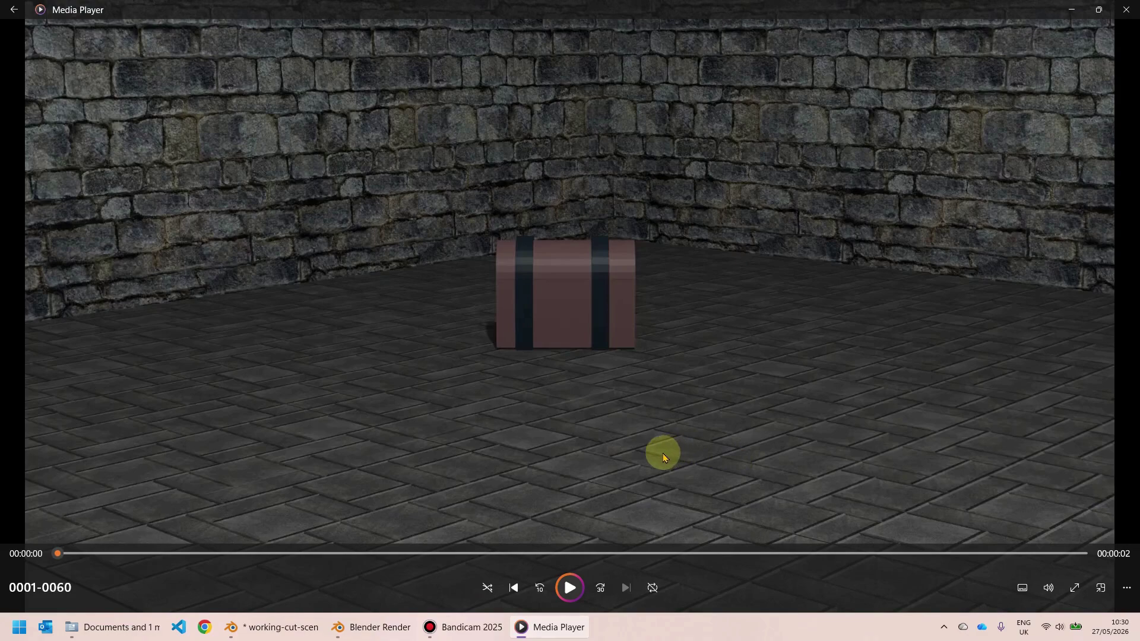
left_click(570, 589)
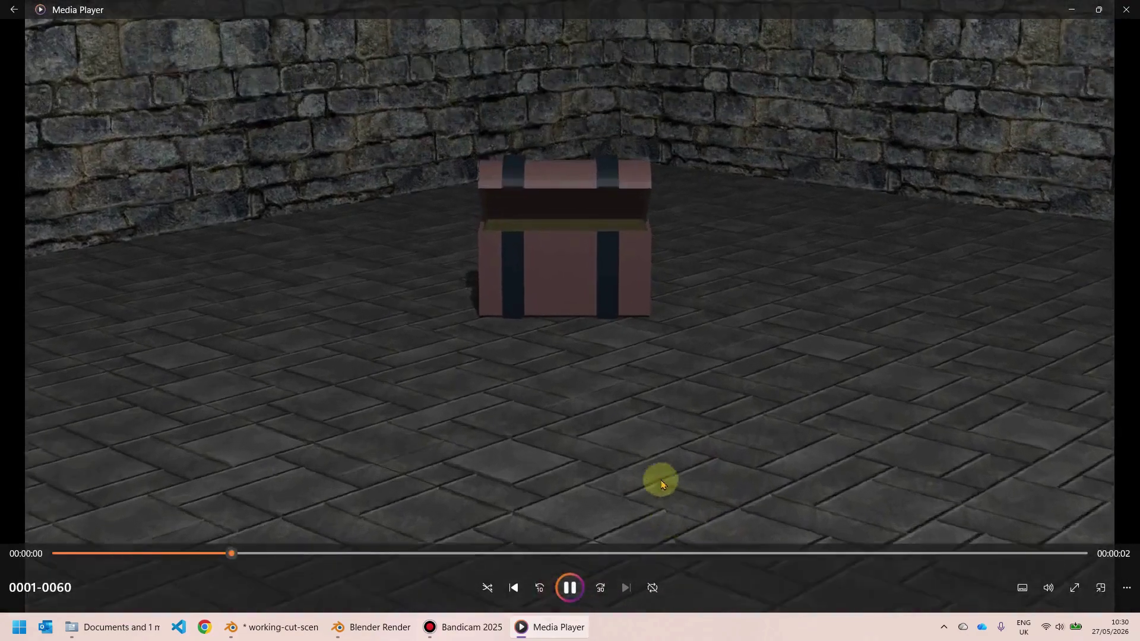